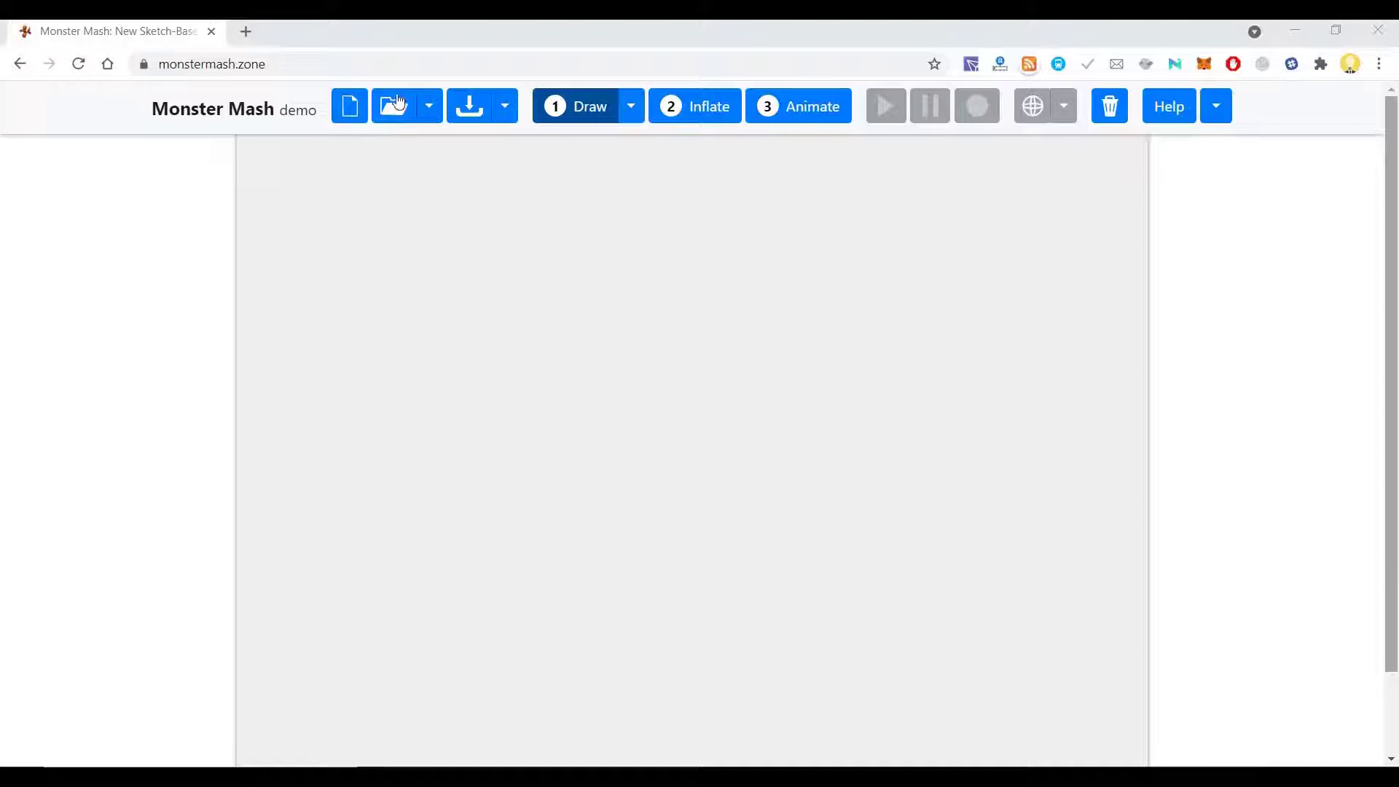
Reload Monster Mash and import Elephant.png as the template image on the canvas
left_click(416, 70)
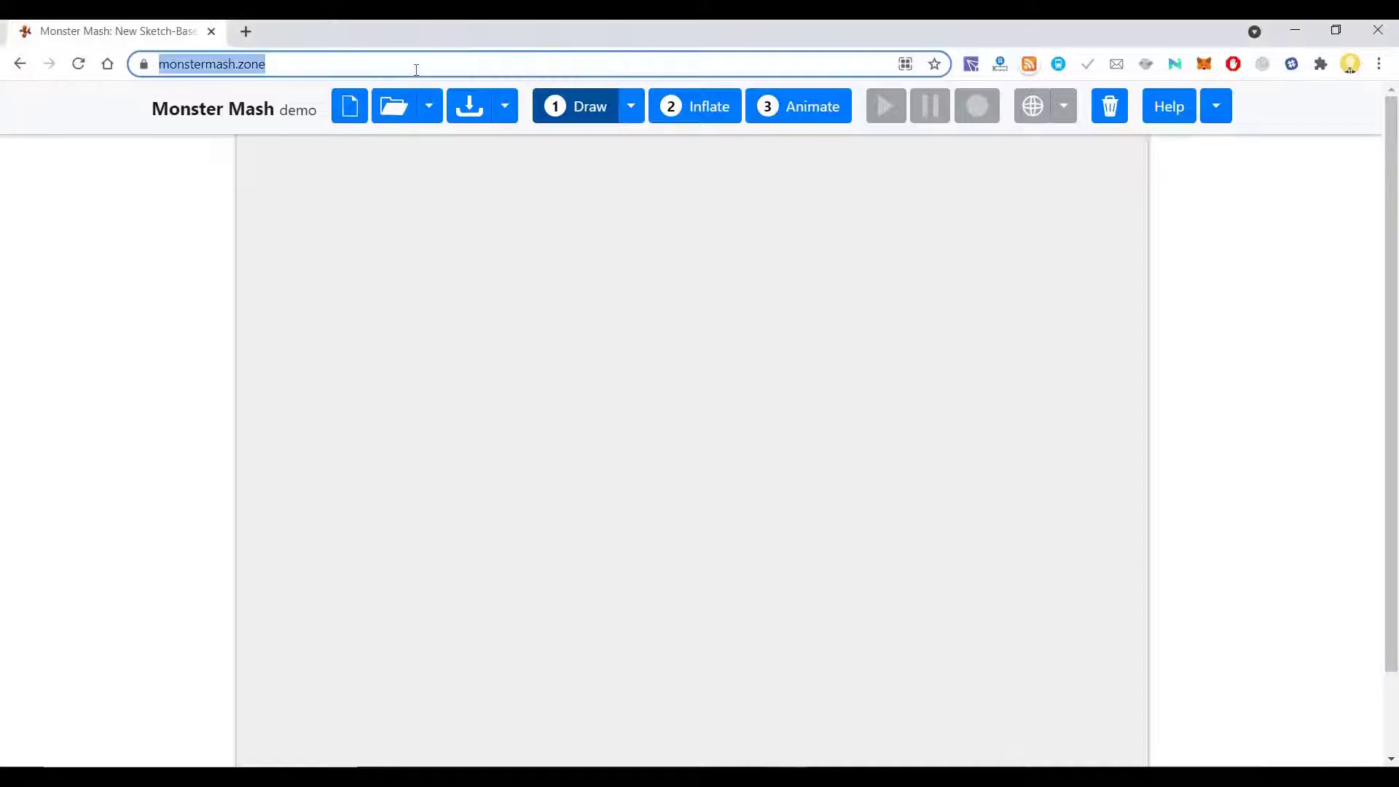
key("Return")
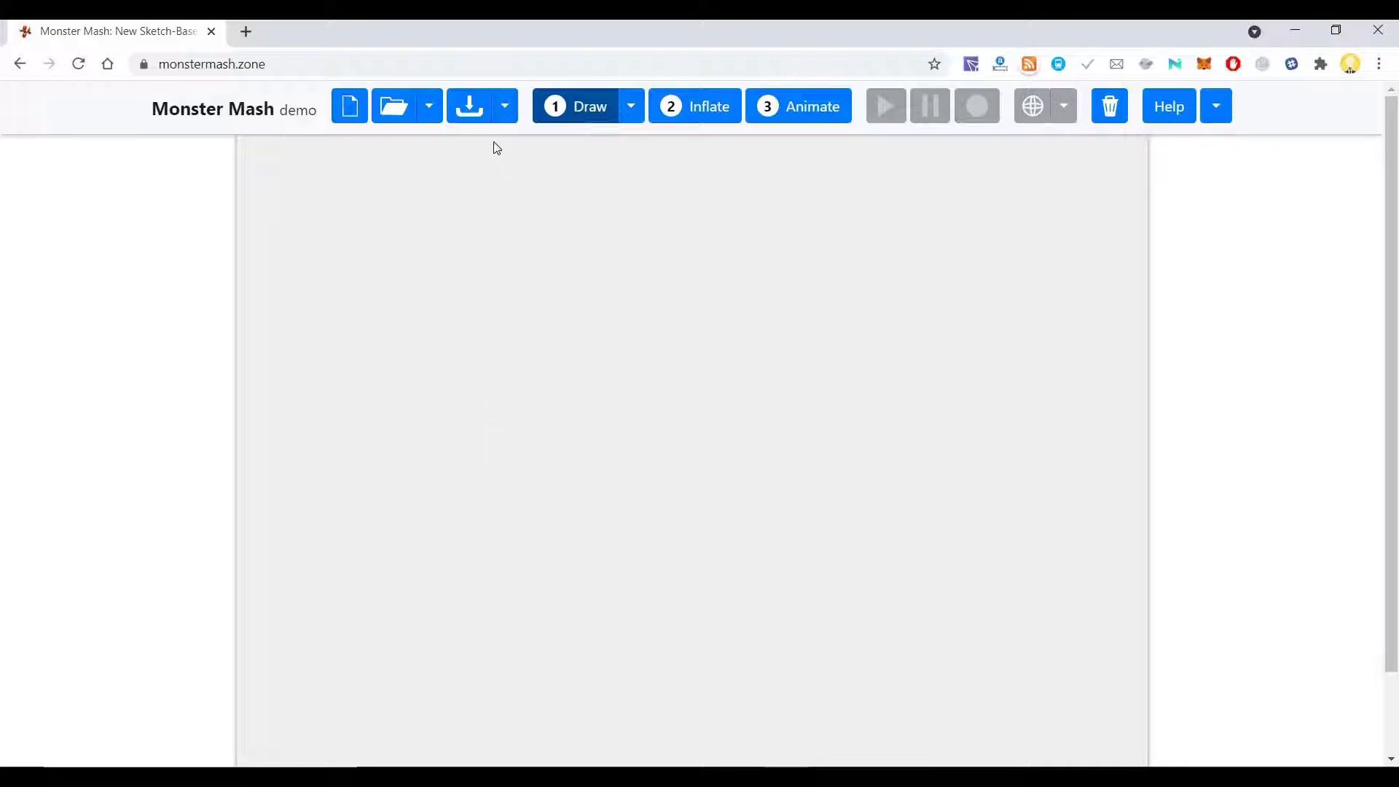
left_click(431, 111)
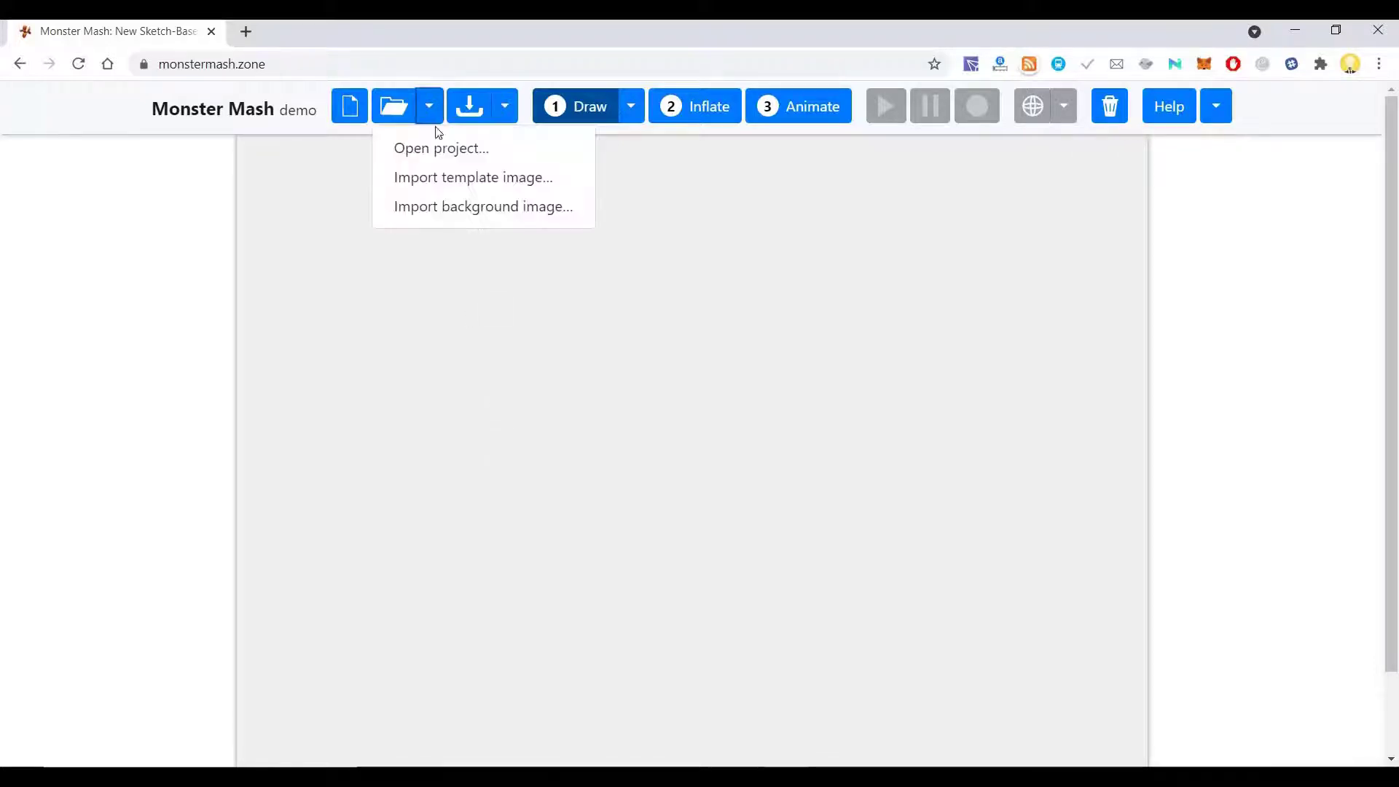
left_click(477, 186)
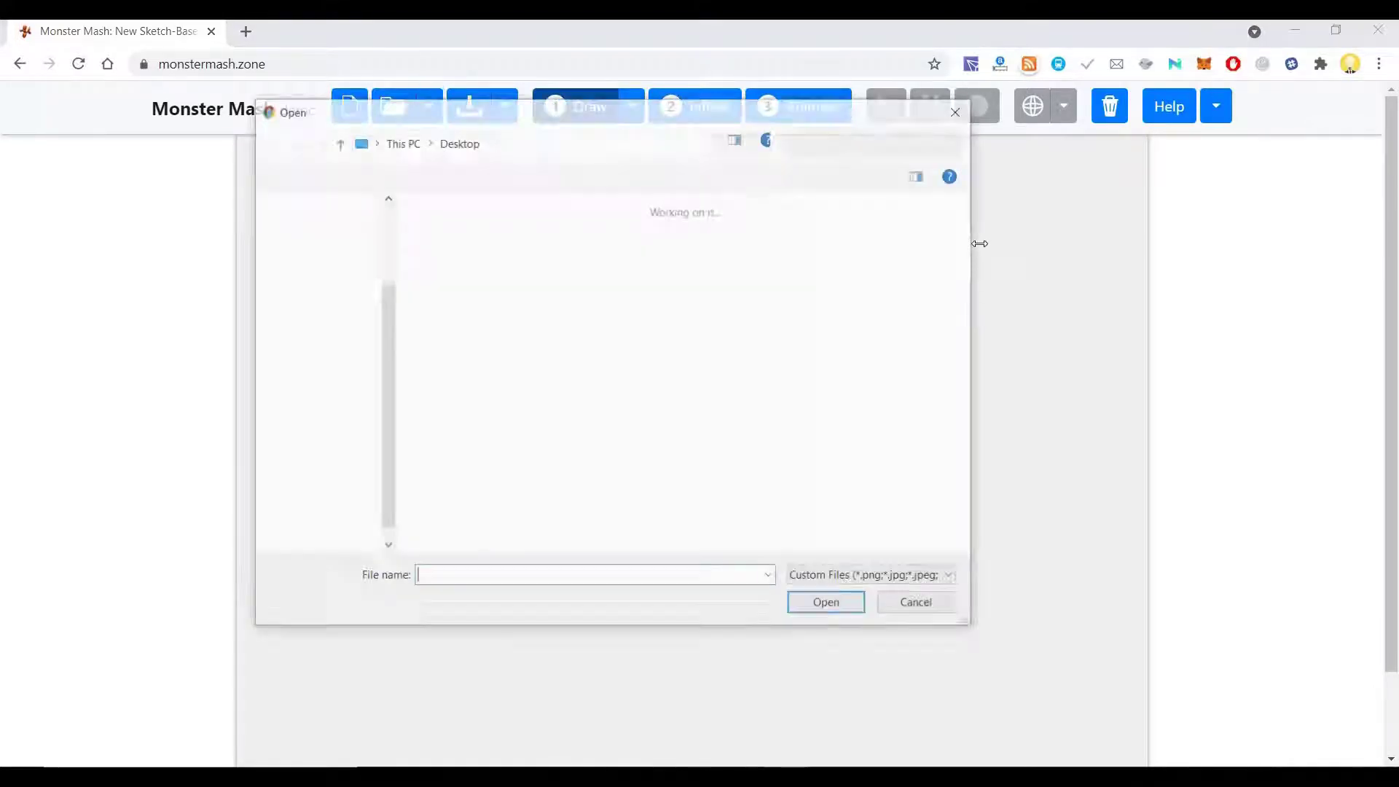
scroll(576, 605, "down", 5)
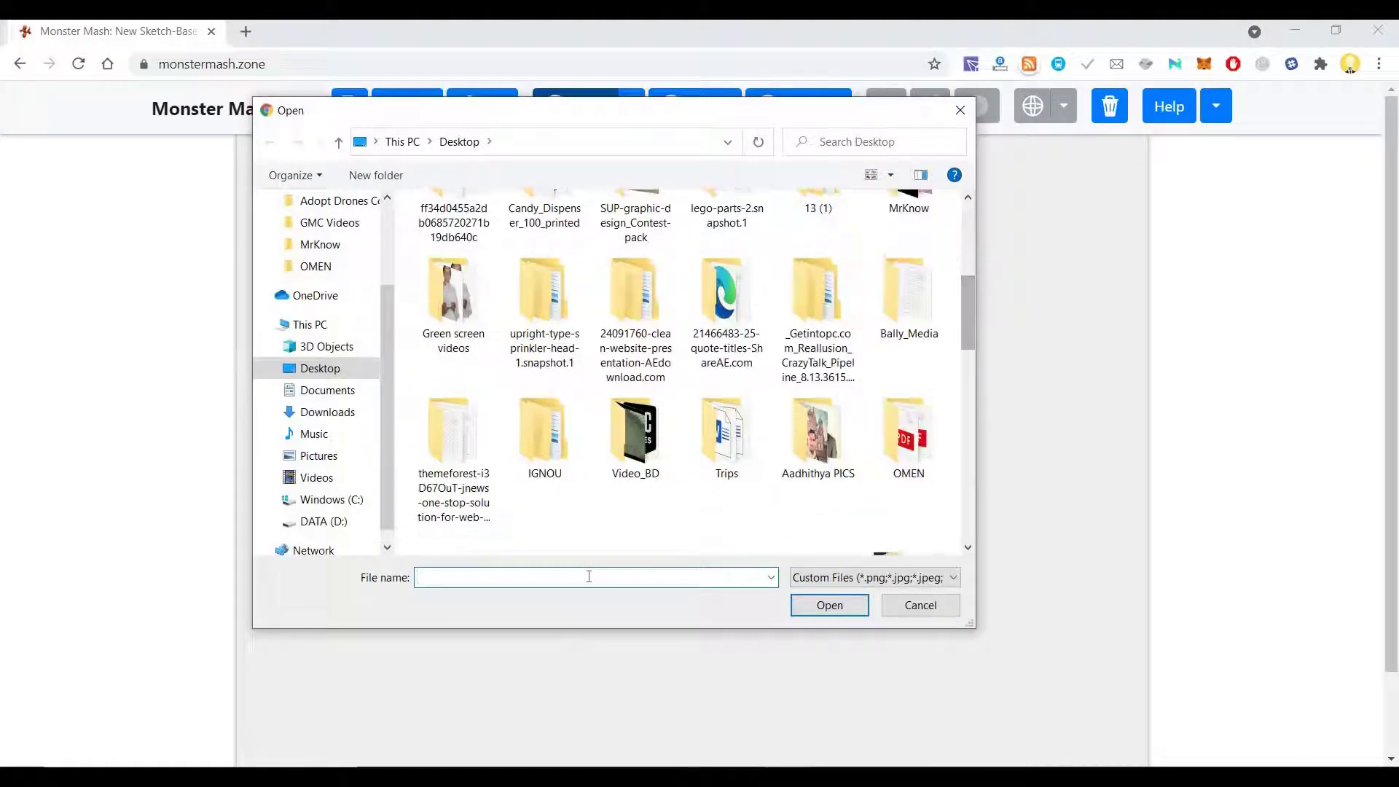
type("EL")
key("Down")
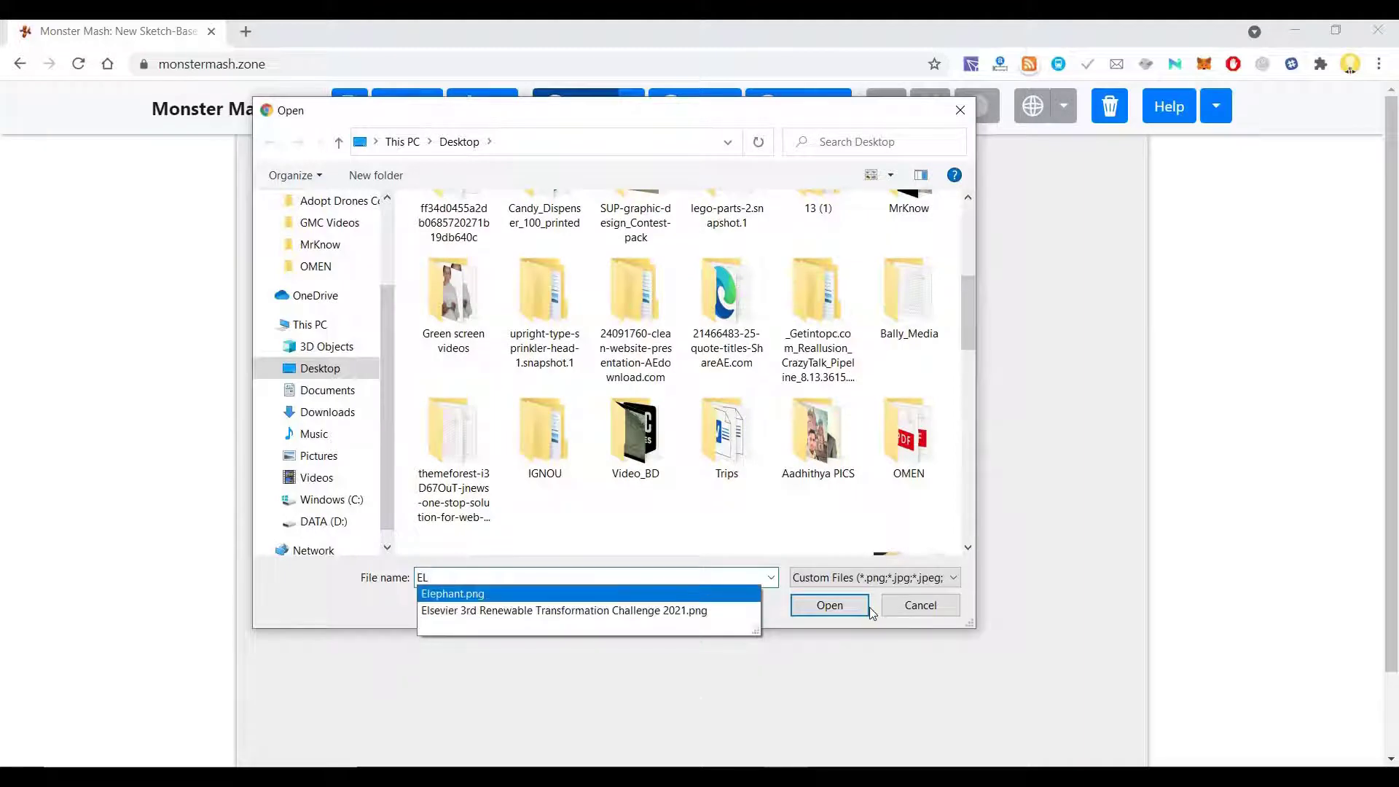
left_click(860, 611)
left_click(858, 609)
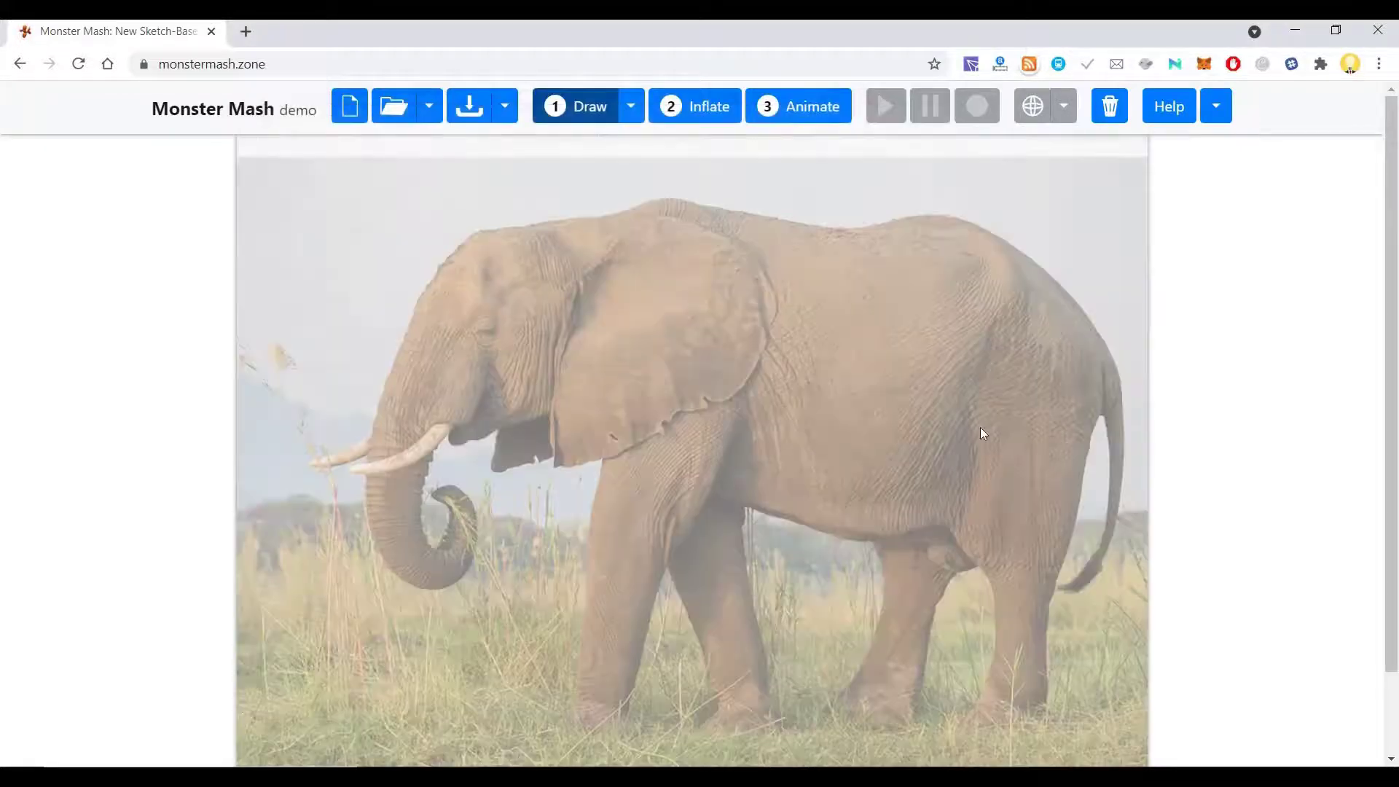
In Draw mode, trace the trunk, head, back, rump, tail and belly, closing at the trunk
left_click(596, 118)
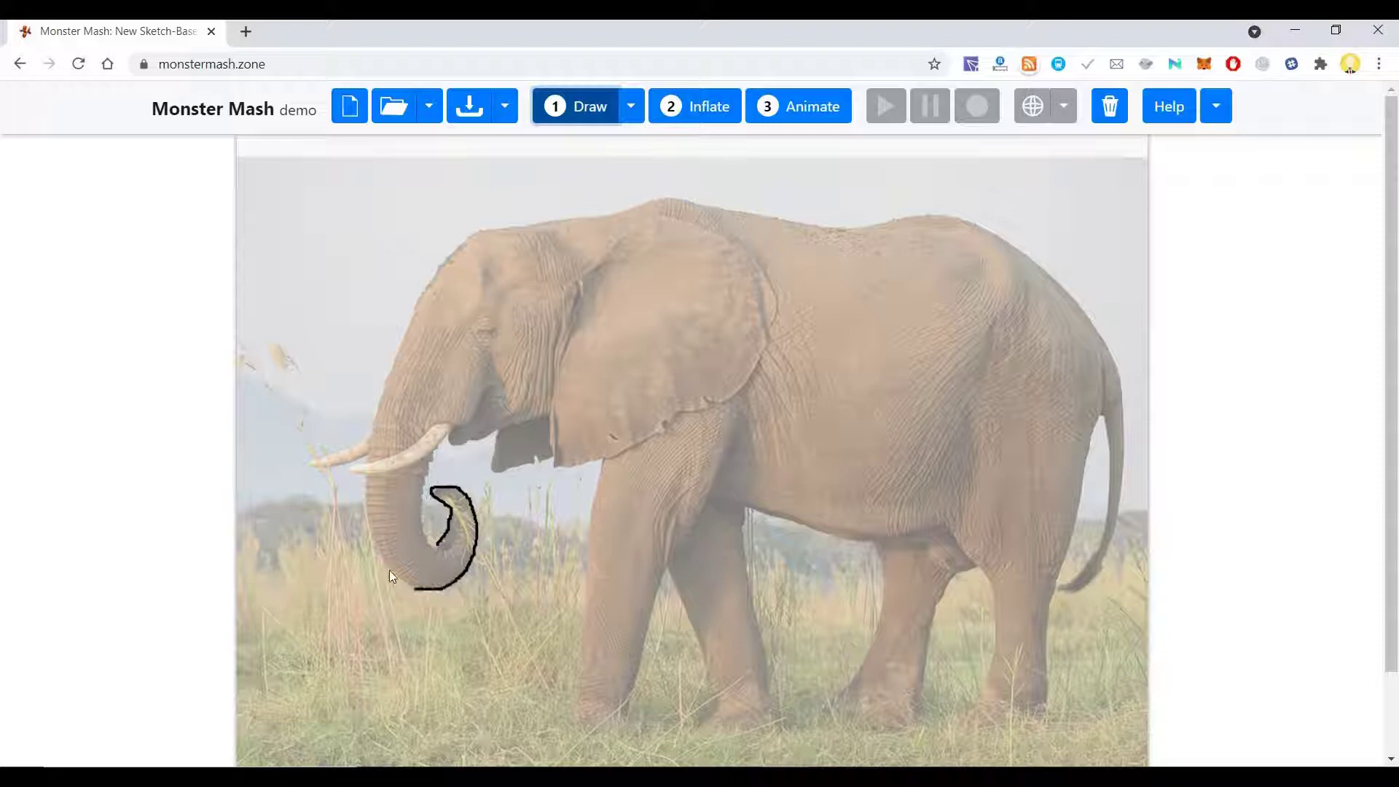
left_click_drag(374, 535, 368, 516)
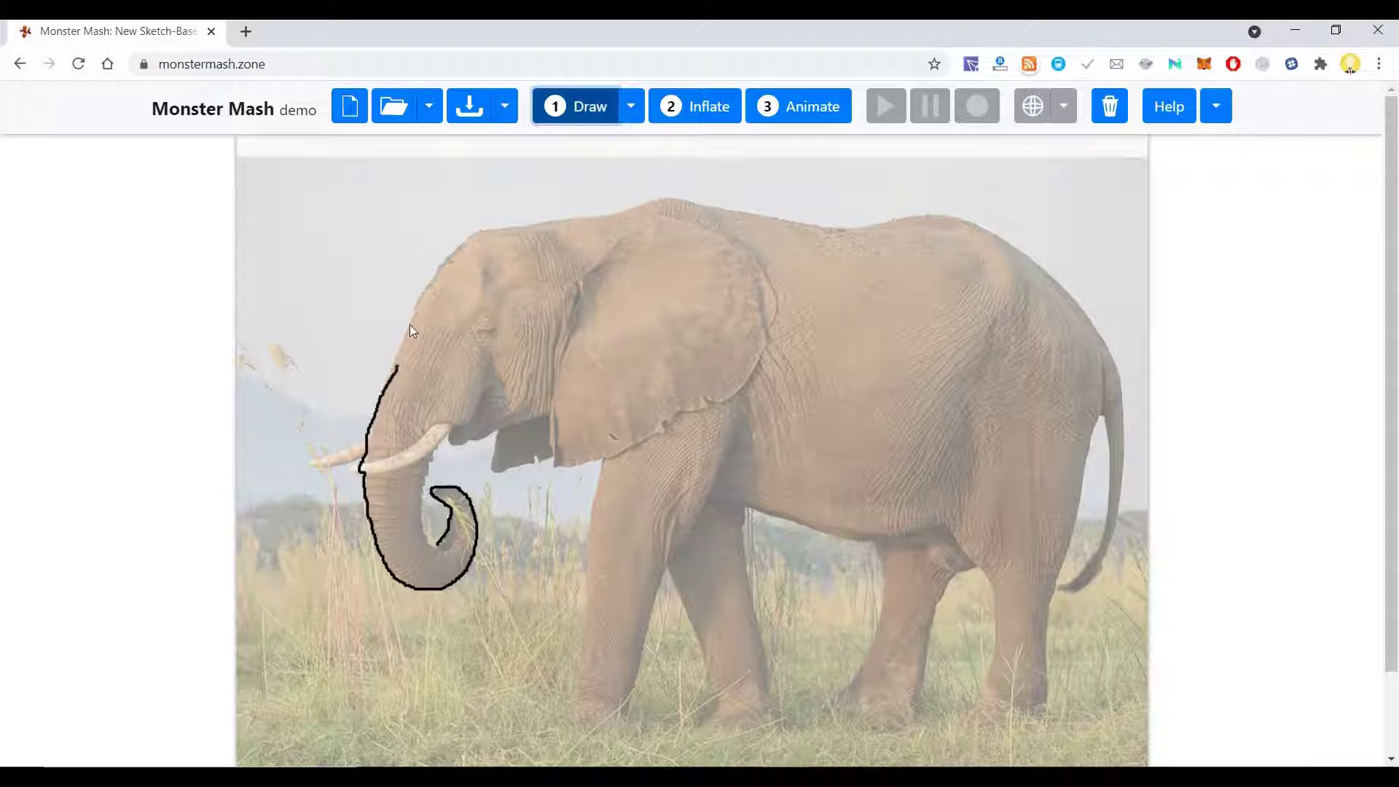
left_click_drag(411, 330, 432, 283)
mouse_move(558, 228)
left_mouse_down()
mouse_move(667, 208)
mouse_move(885, 231)
mouse_move(969, 217)
mouse_move(986, 235)
left_mouse_up()
mouse_move(1045, 274)
left_mouse_down()
mouse_move(1100, 335)
mouse_move(1119, 395)
left_mouse_up()
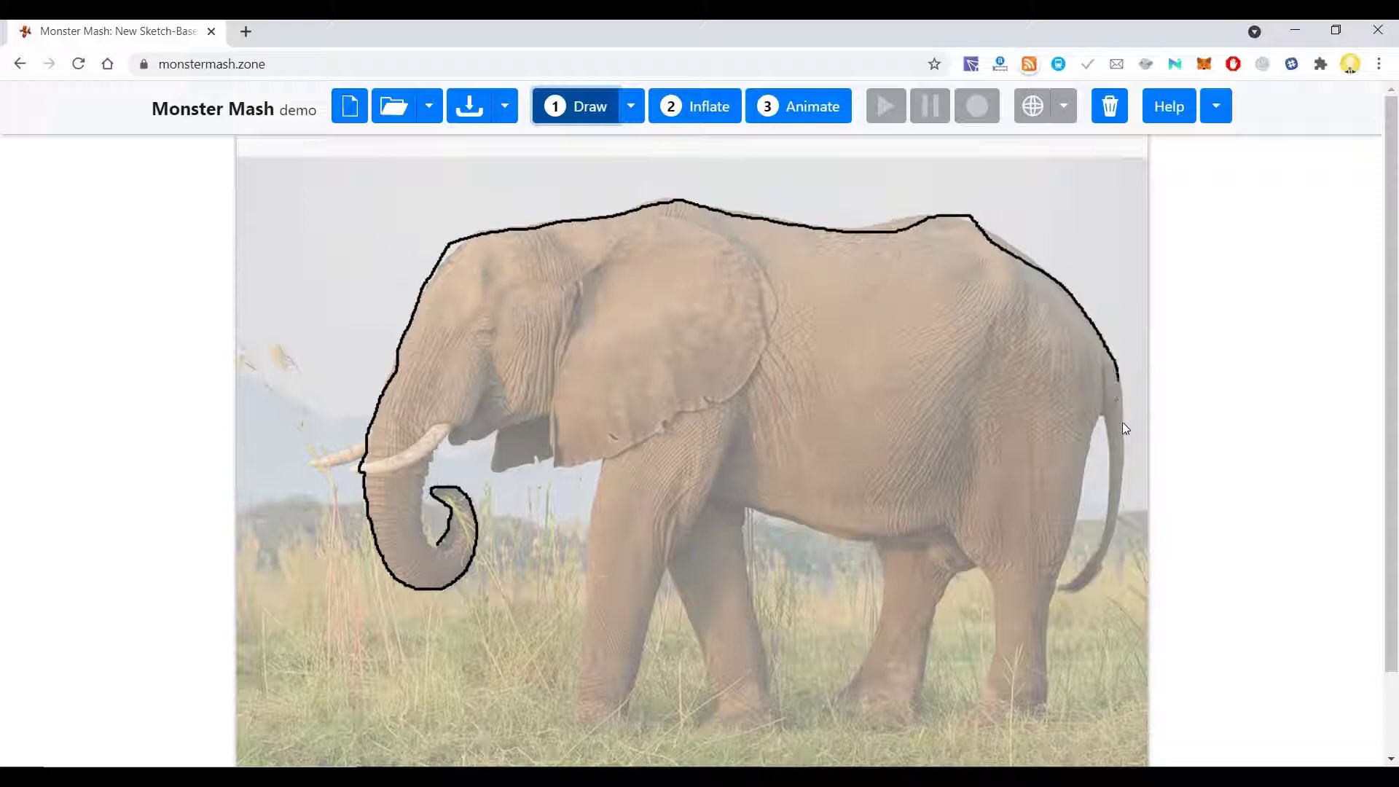
left_click_drag(1125, 446, 1121, 469)
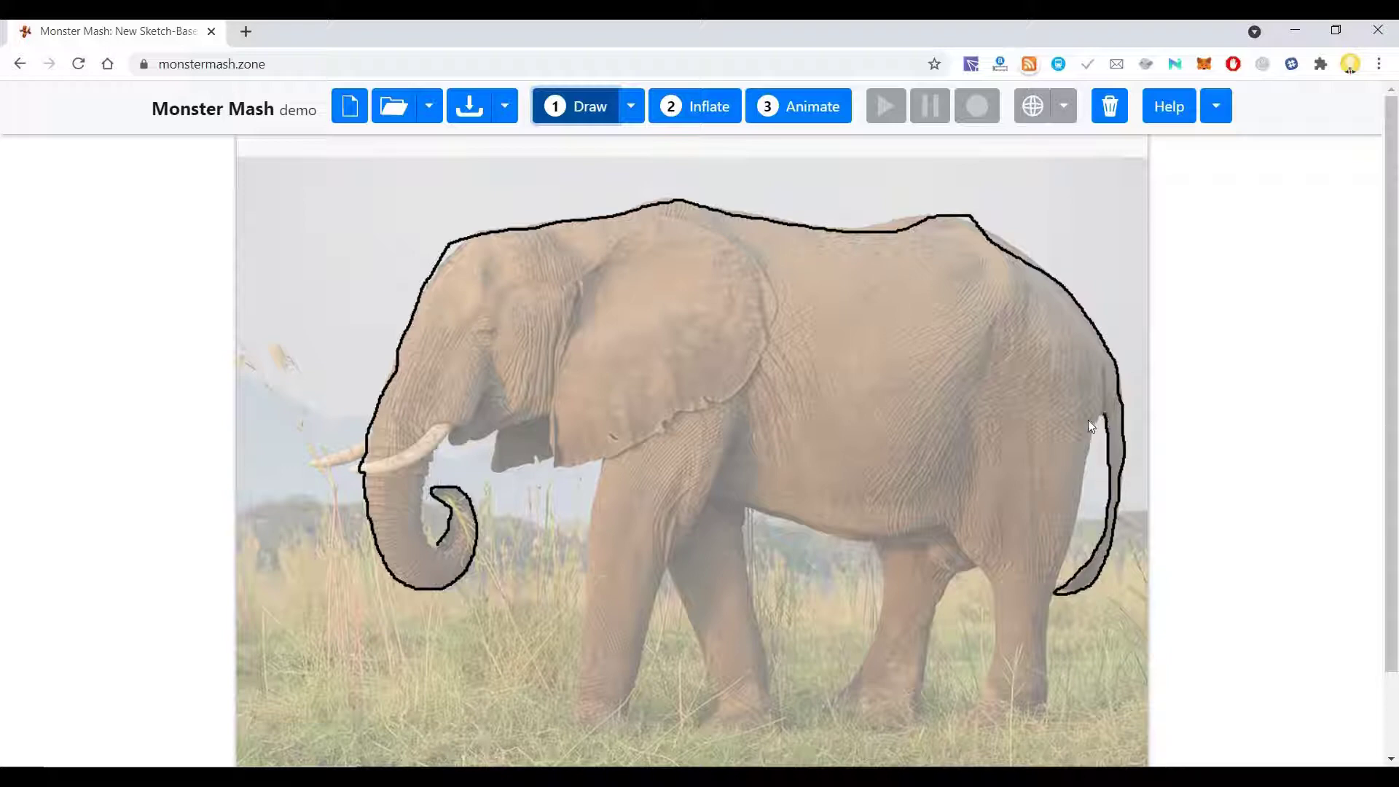
left_click_drag(1035, 494, 977, 517)
mouse_move(893, 539)
left_mouse_down()
mouse_move(827, 532)
mouse_move(620, 448)
mouse_move(497, 467)
left_mouse_up()
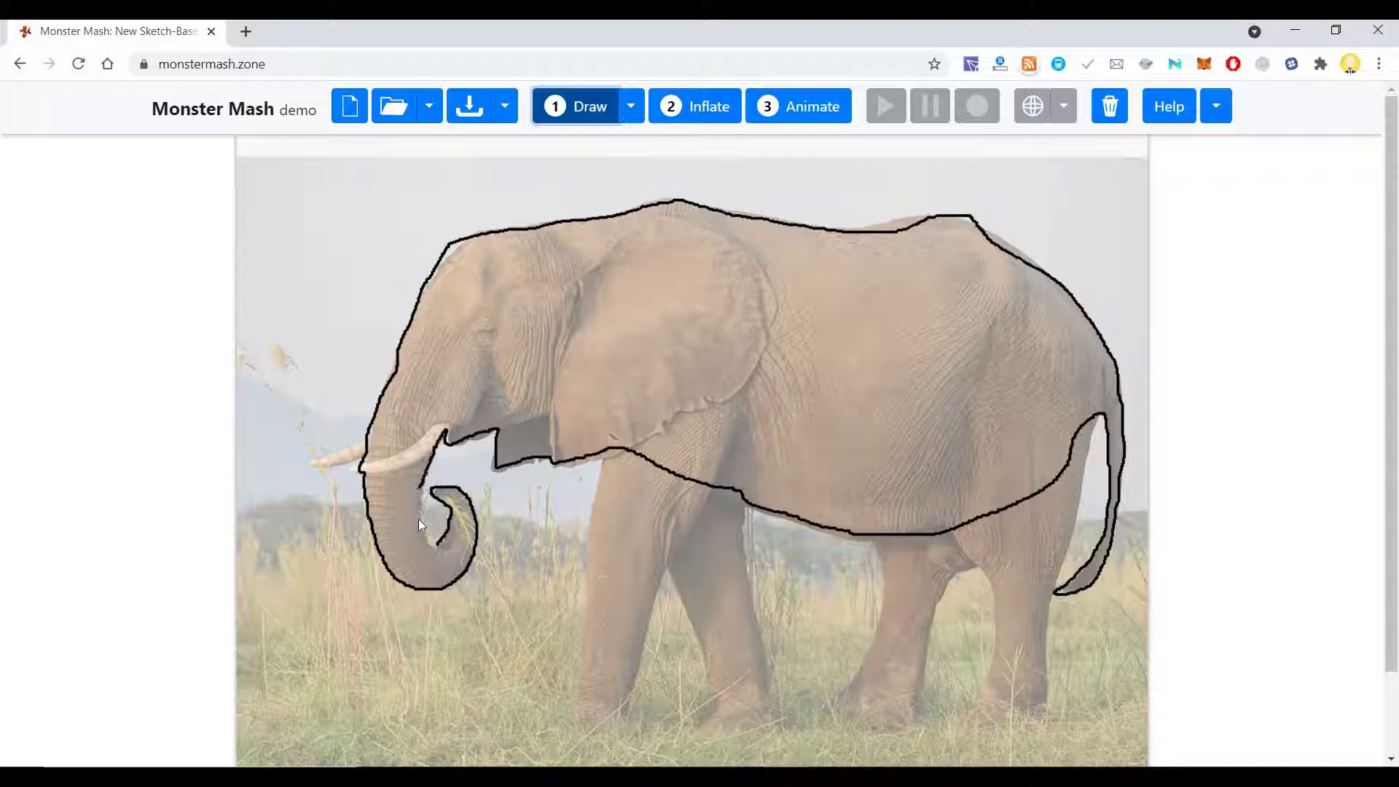
left_click_drag(419, 518, 430, 544)
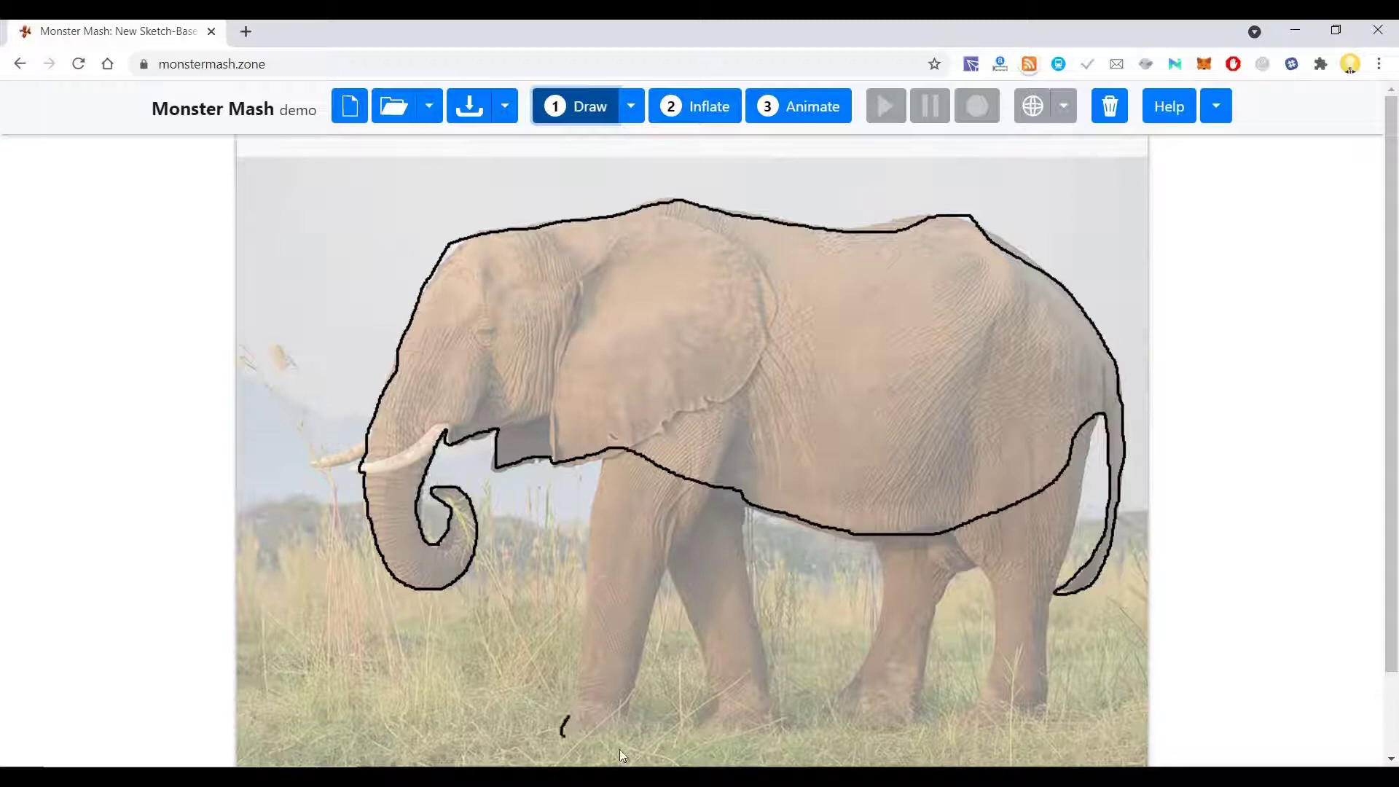
Outline the front leg from foot up around the ear, then bring it in front of the body
left_click_drag(620, 751, 642, 736)
left_click_drag(687, 522, 701, 499)
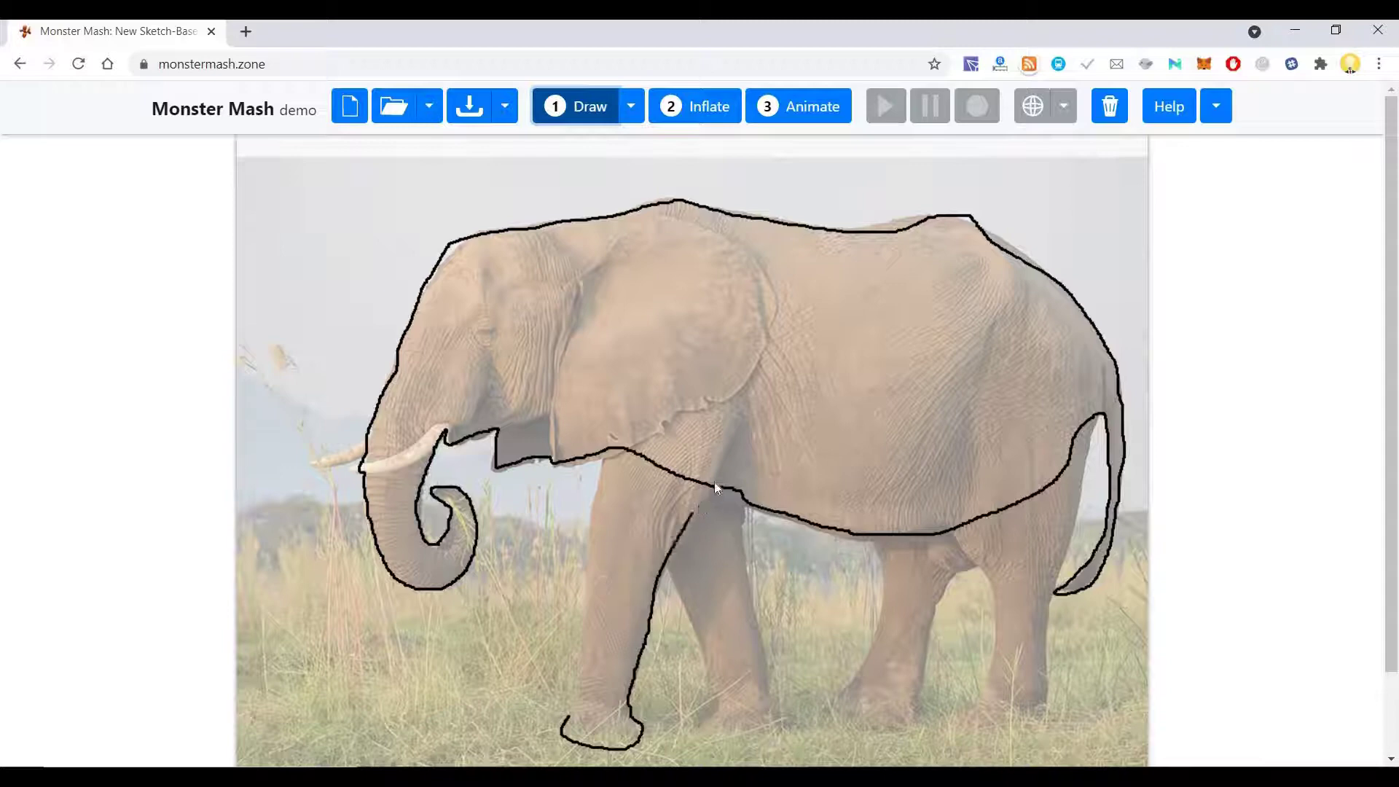
left_click_drag(757, 410, 762, 370)
mouse_move(681, 324)
left_mouse_down()
mouse_move(607, 326)
mouse_move(571, 356)
mouse_move(569, 396)
mouse_move(602, 468)
left_mouse_up()
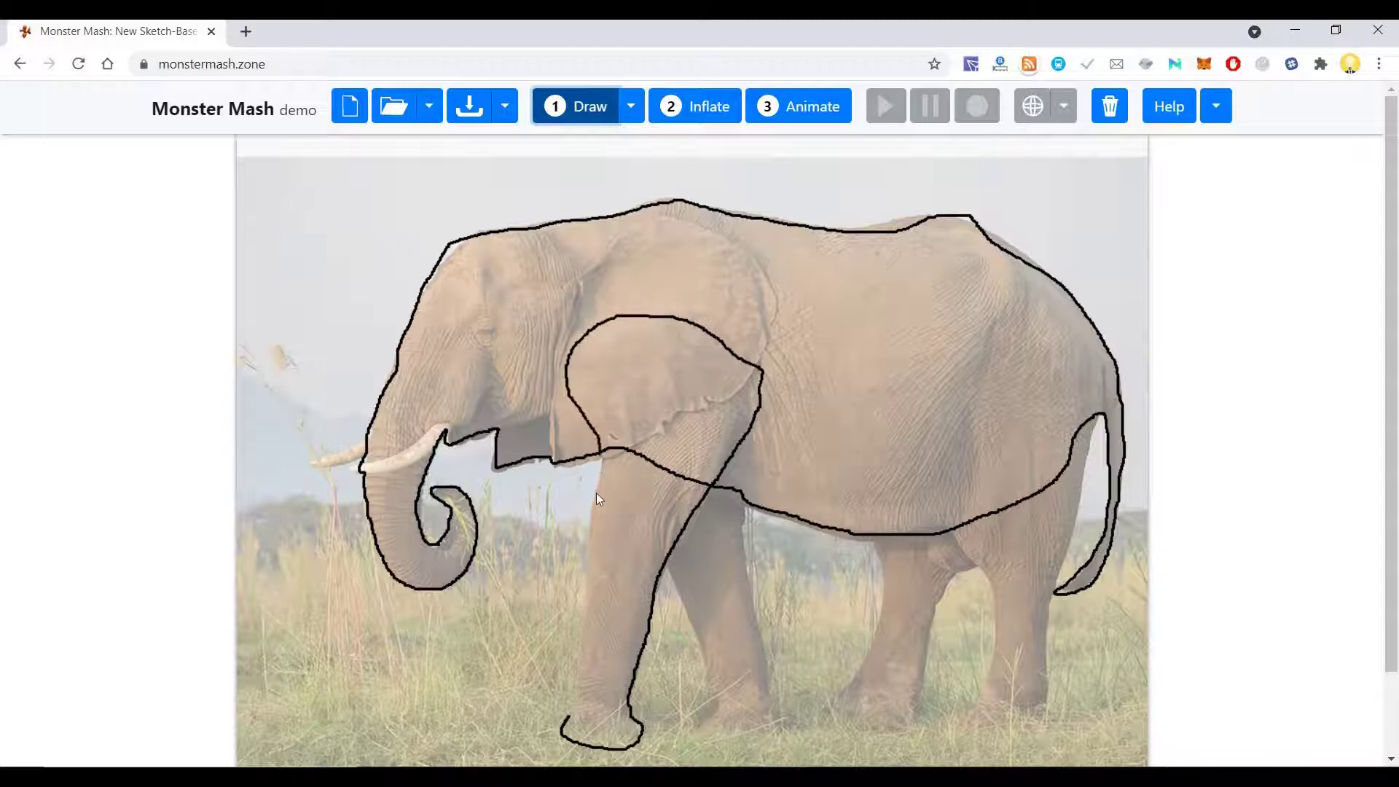
left_click_drag(588, 532, 583, 565)
left_click_drag(582, 623, 579, 658)
left_click_drag(567, 716, 567, 715)
left_click(627, 575)
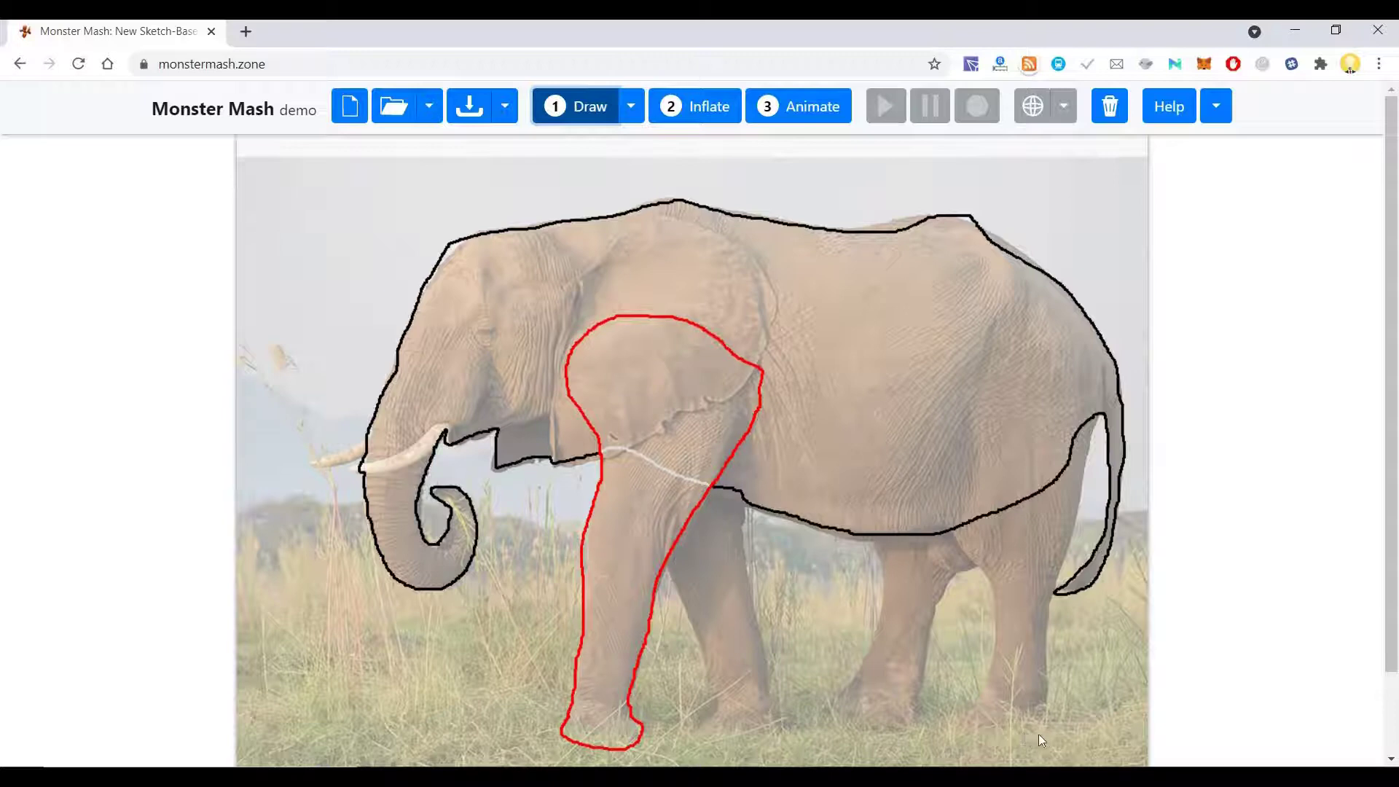
Outline the hind foot, leg and thigh, then place that part in front of the body
left_click_drag(981, 737, 951, 730)
mouse_move(983, 685)
left_mouse_down()
mouse_move(999, 593)
mouse_move(969, 548)
left_mouse_up()
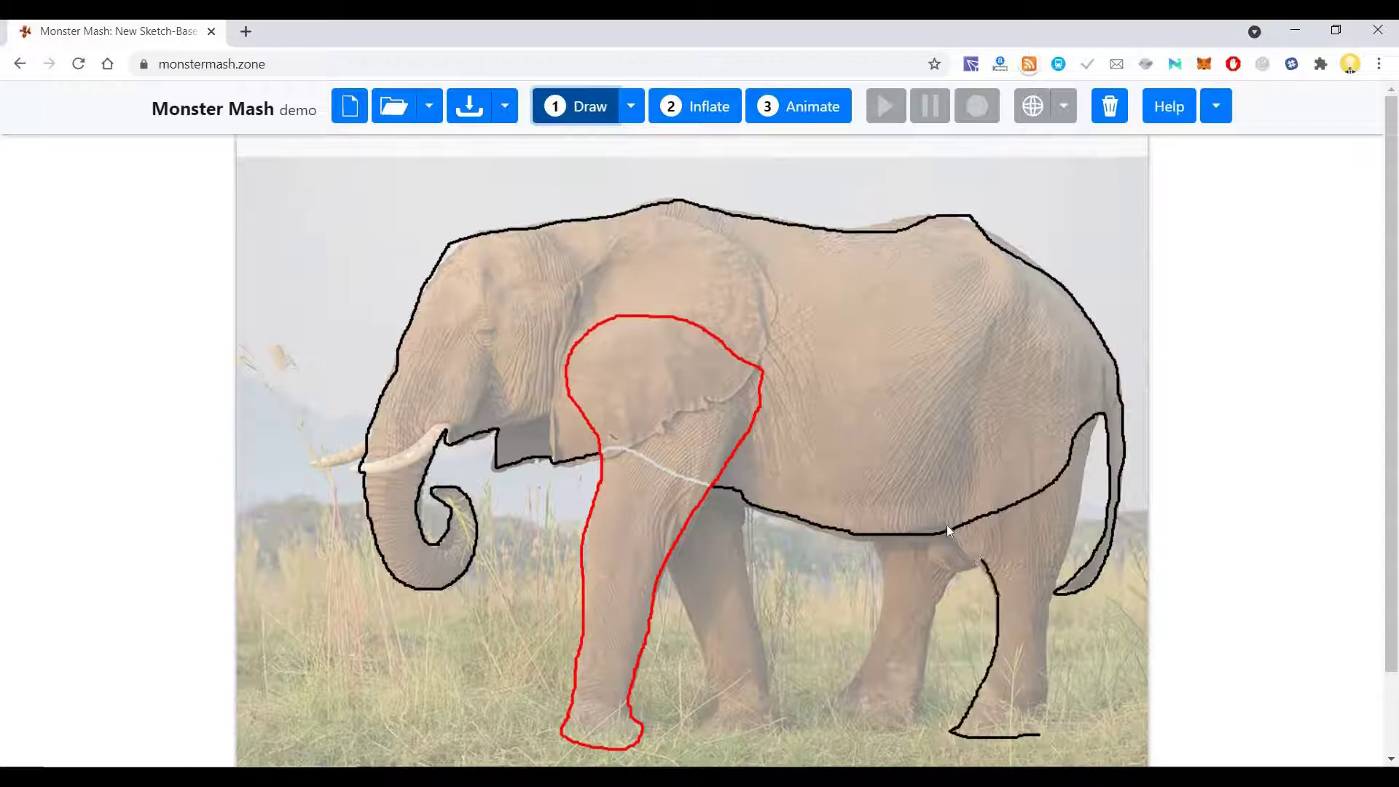
left_click_drag(908, 479, 900, 401)
mouse_move(976, 336)
left_mouse_down()
mouse_move(1050, 344)
mouse_move(1090, 393)
left_mouse_up()
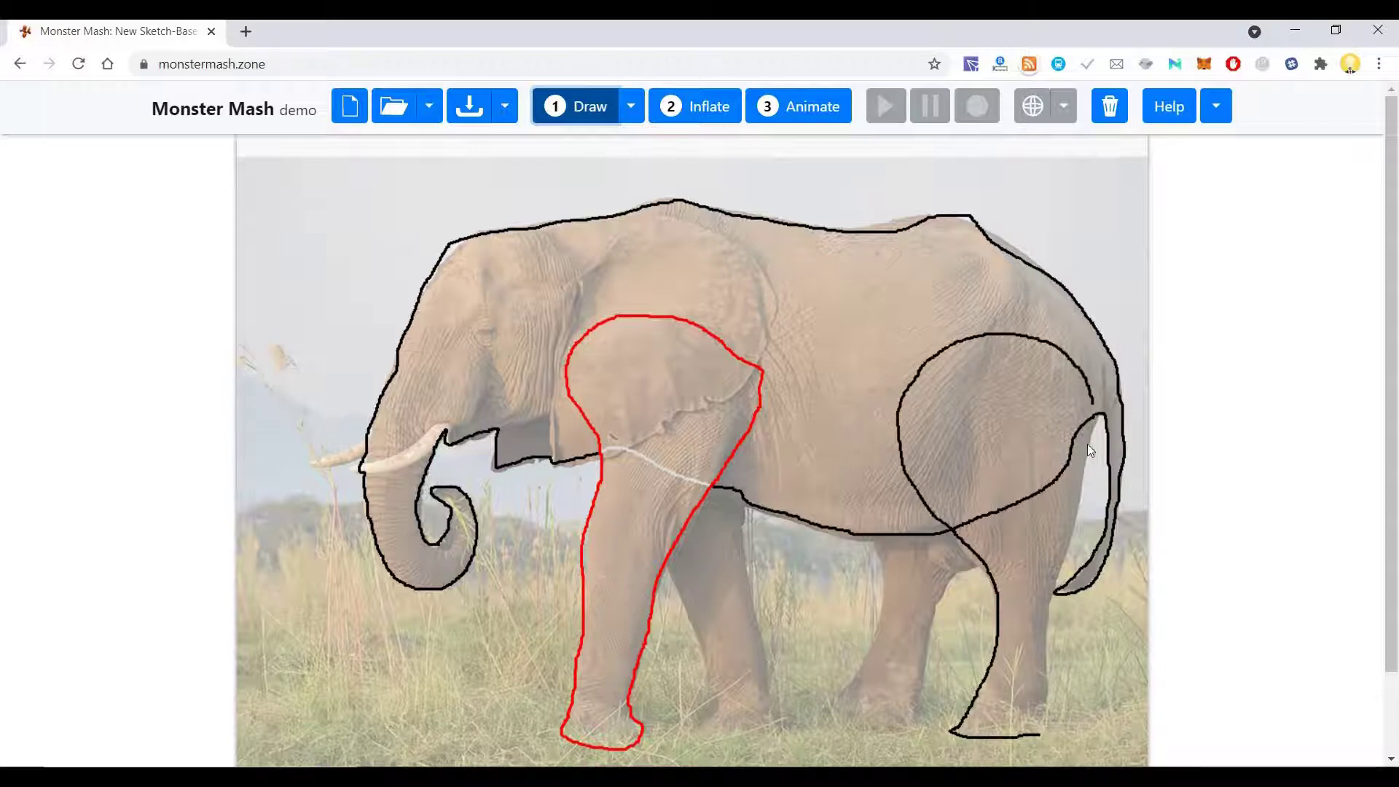
left_click_drag(1081, 480, 1054, 580)
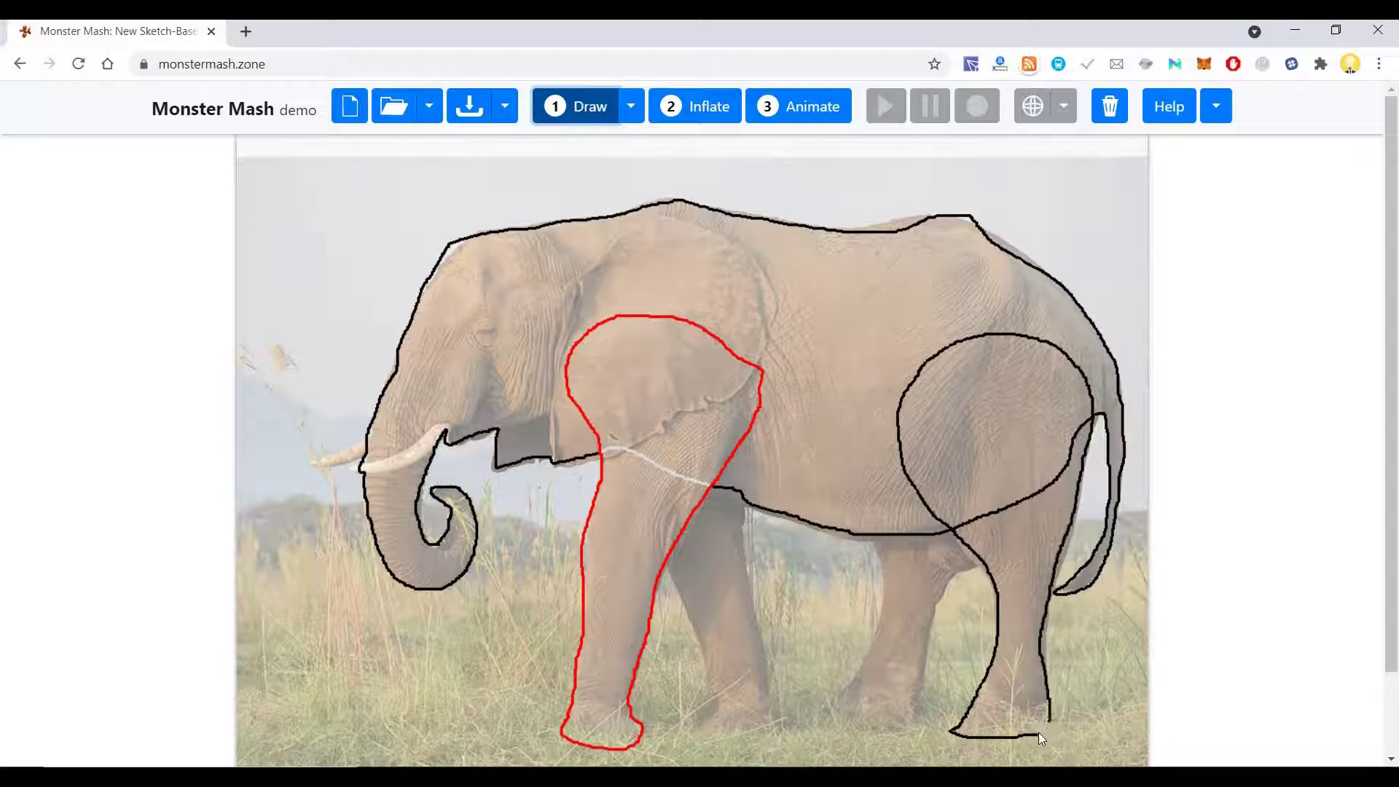
left_click(973, 391)
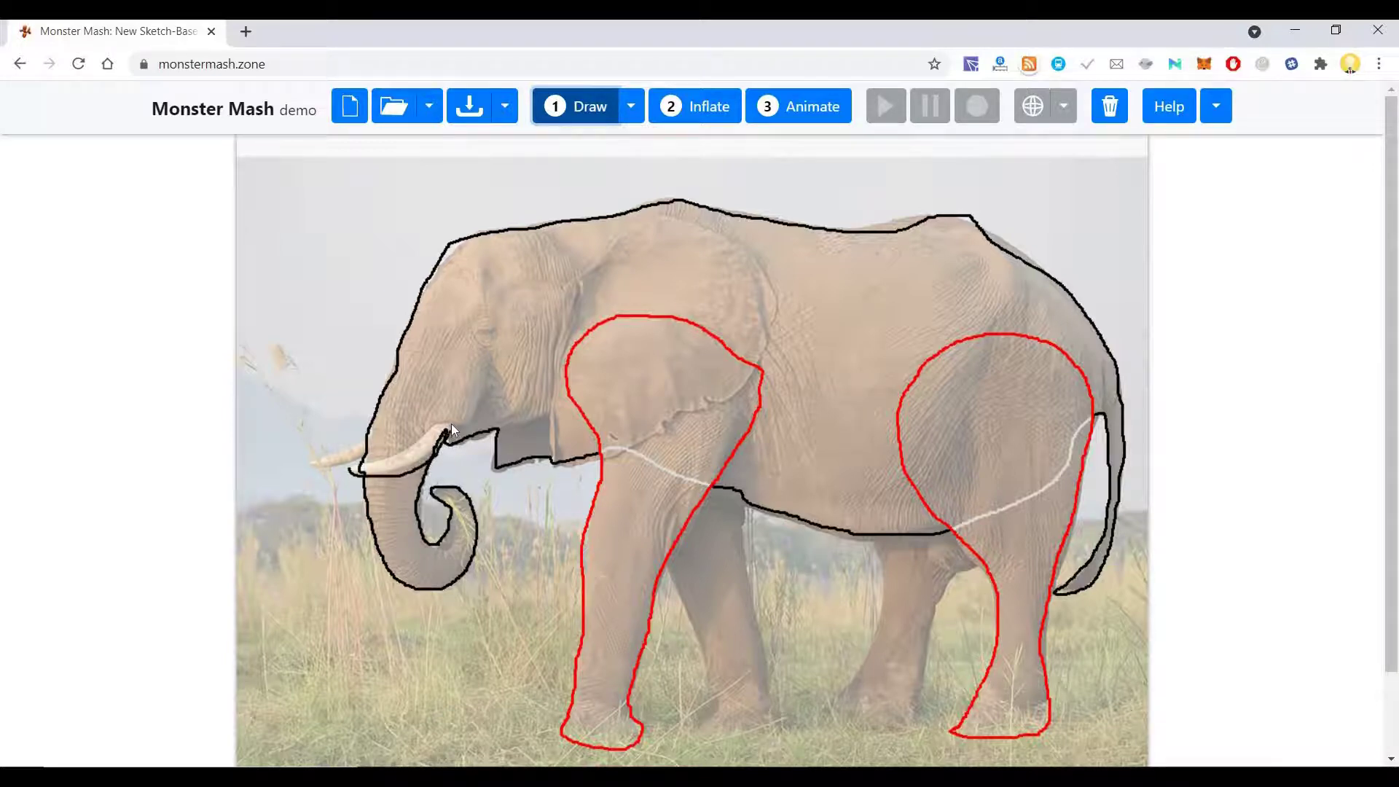
Outline the tusk and set it as a part in front of the head
left_click_drag(451, 426, 442, 436)
left_click(395, 467)
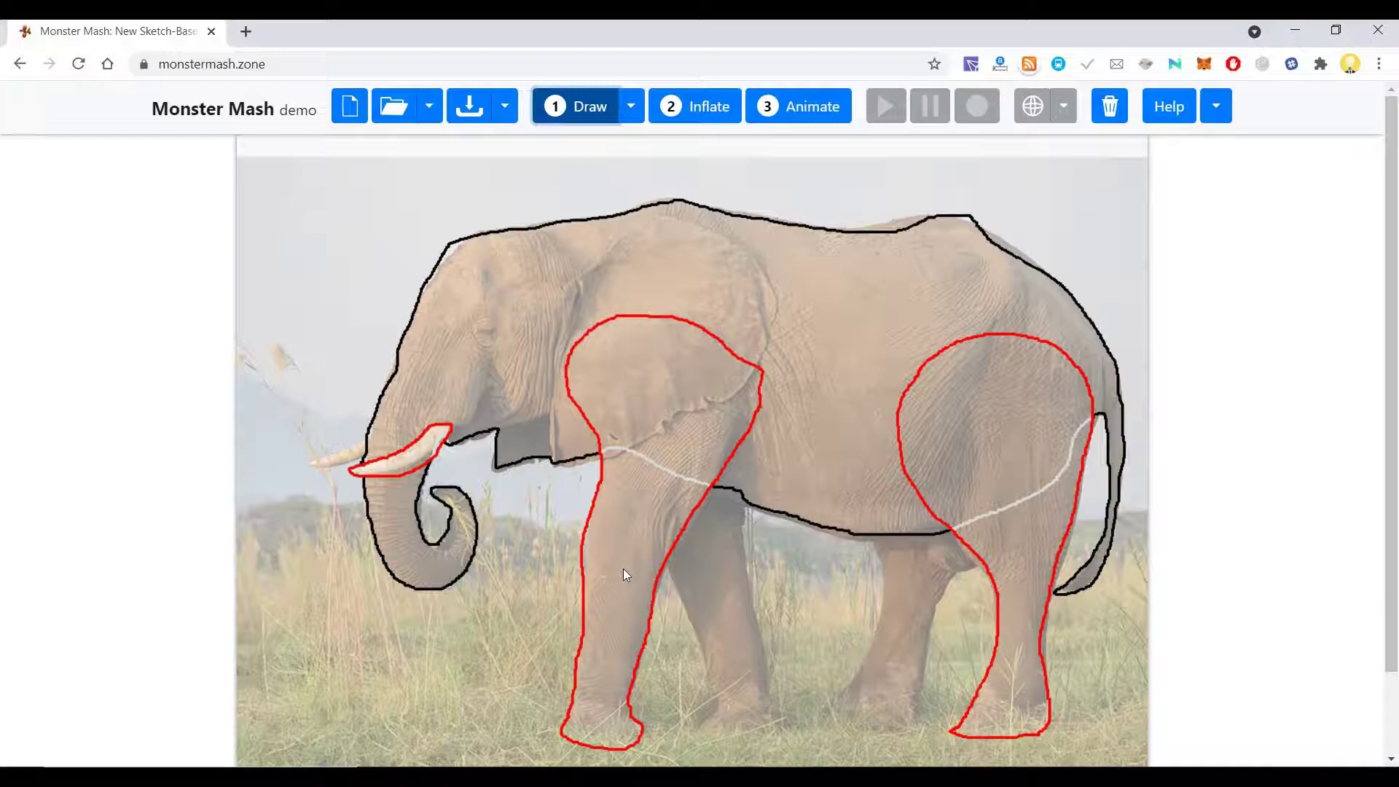
left_click(704, 115)
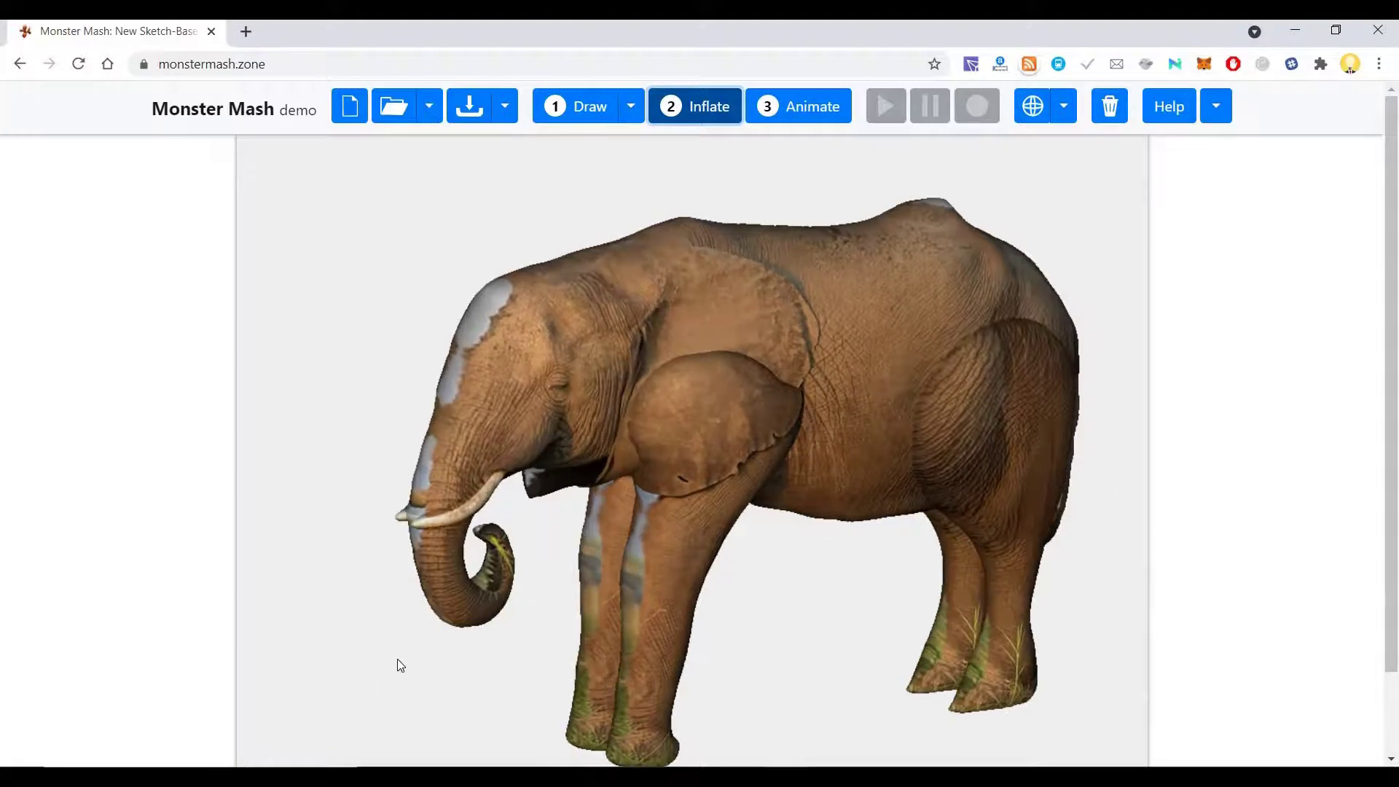
left_click_drag(470, 655, 306, 642)
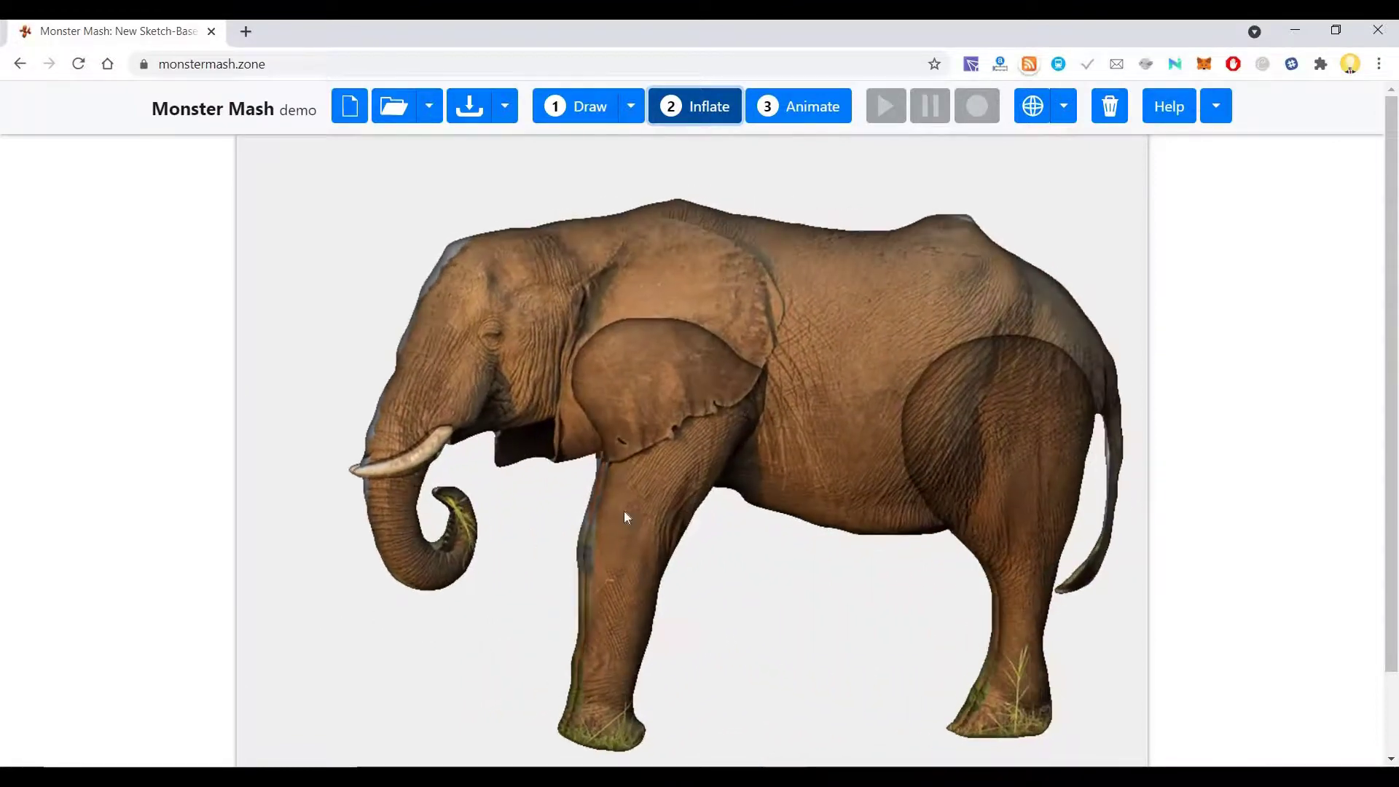
left_click_drag(639, 534, 717, 492)
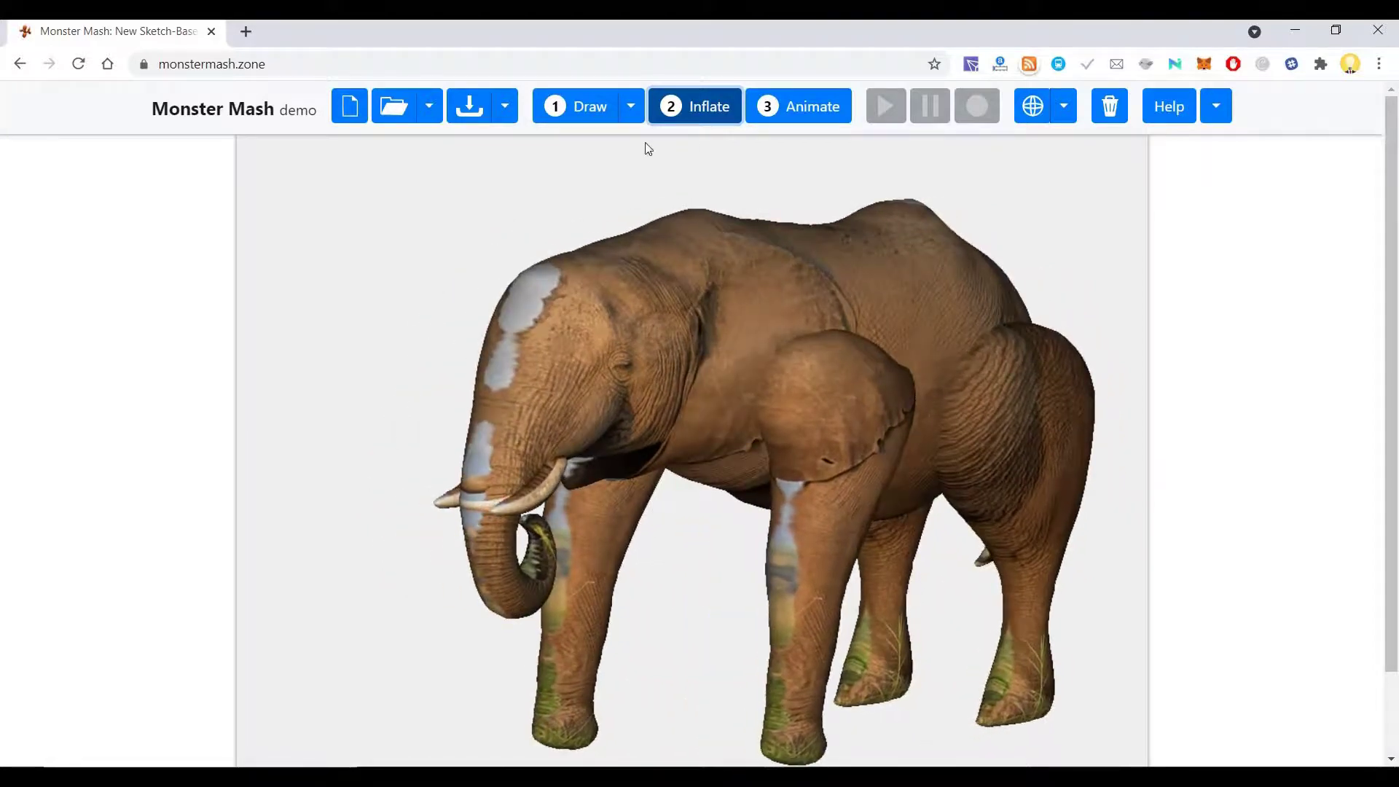
left_click(577, 110)
left_click(677, 116)
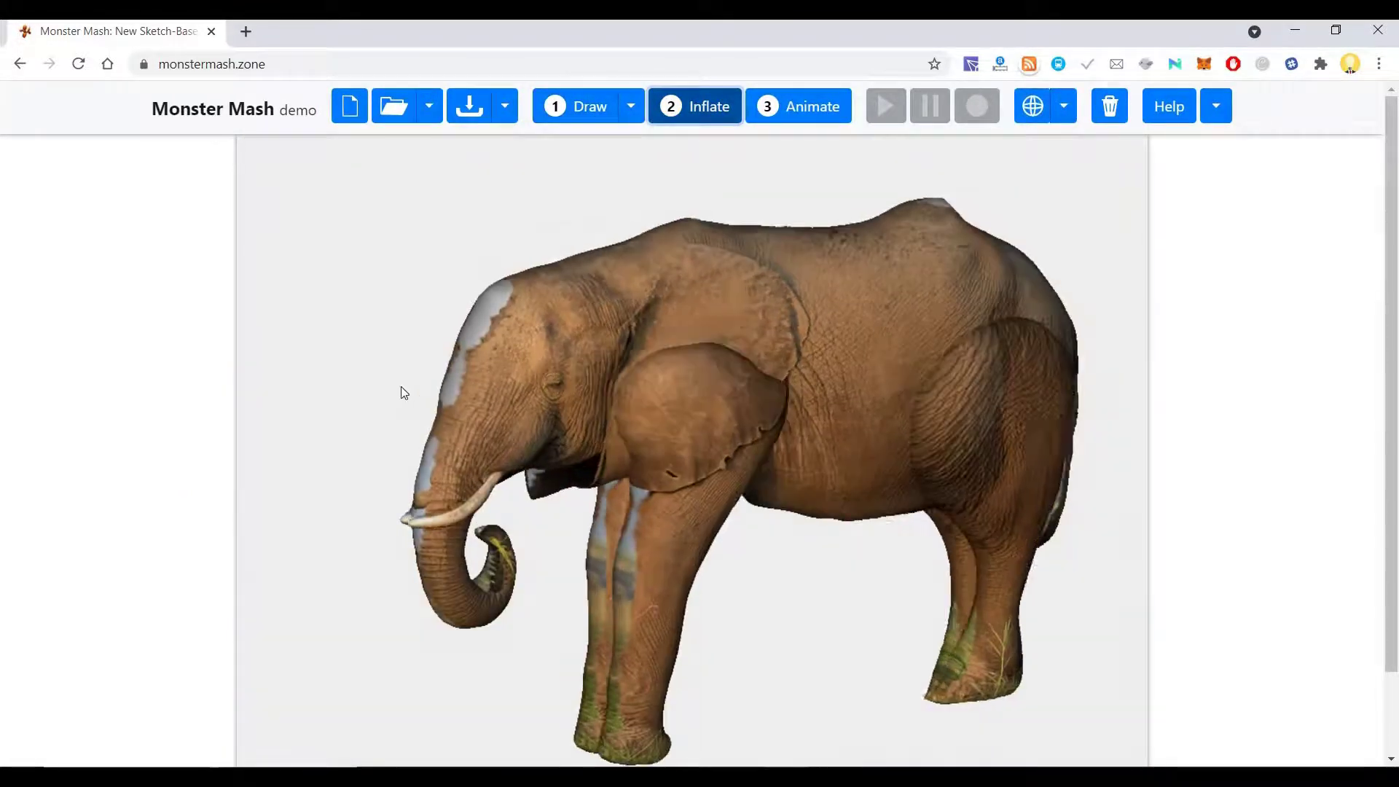
left_click_drag(420, 398, 590, 384)
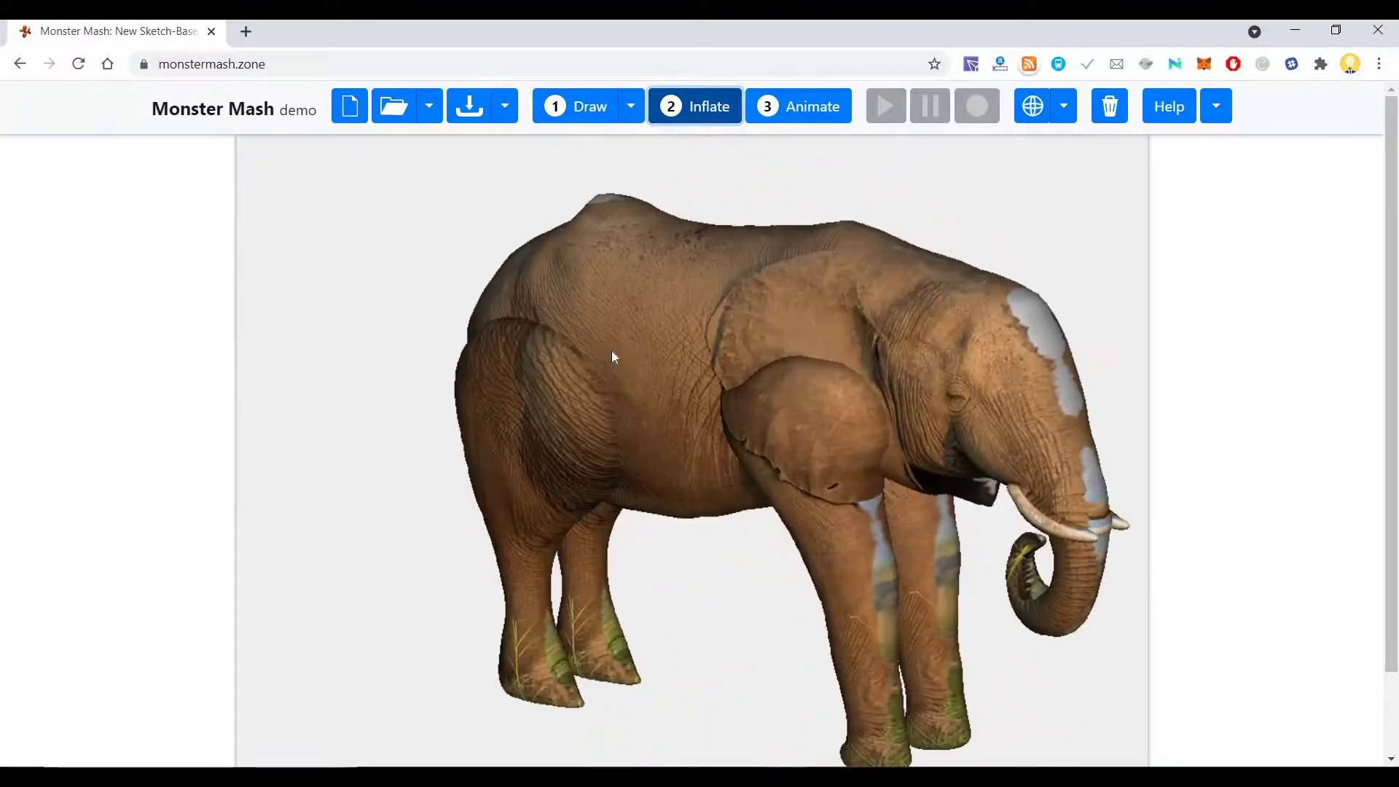
left_click_drag(557, 340, 383, 370)
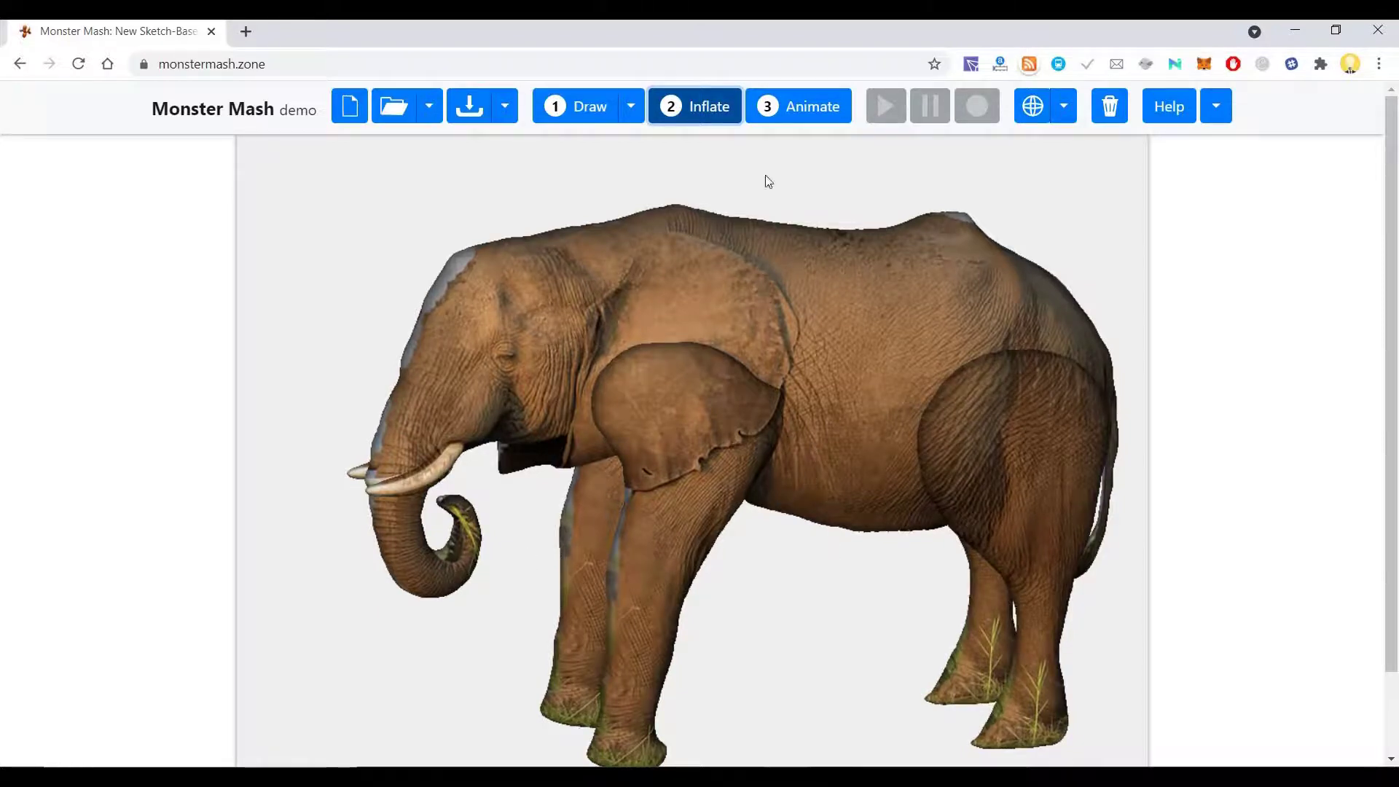
Enter Animate mode and drag a control point on the front foot forward to bend the leg
left_click(803, 115)
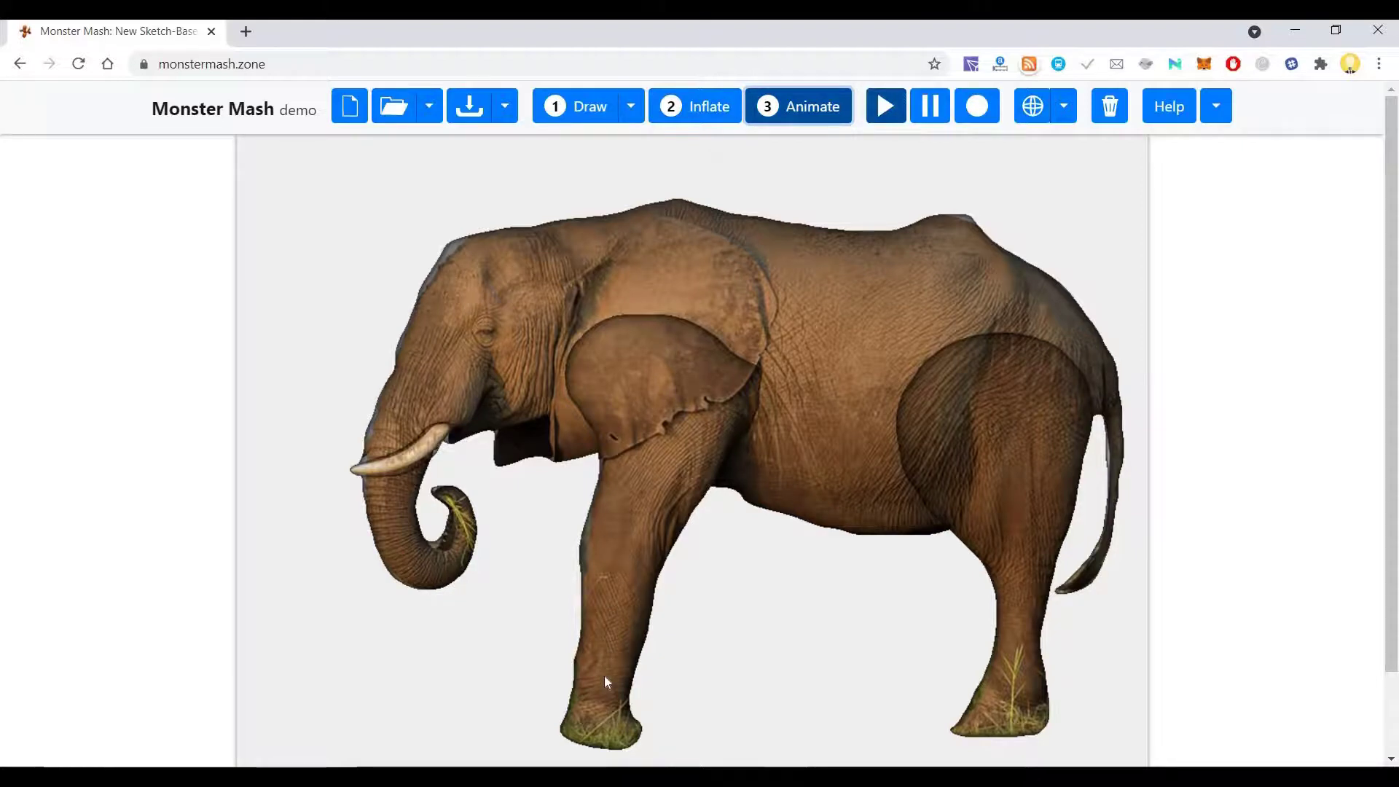
left_click_drag(604, 675, 726, 683)
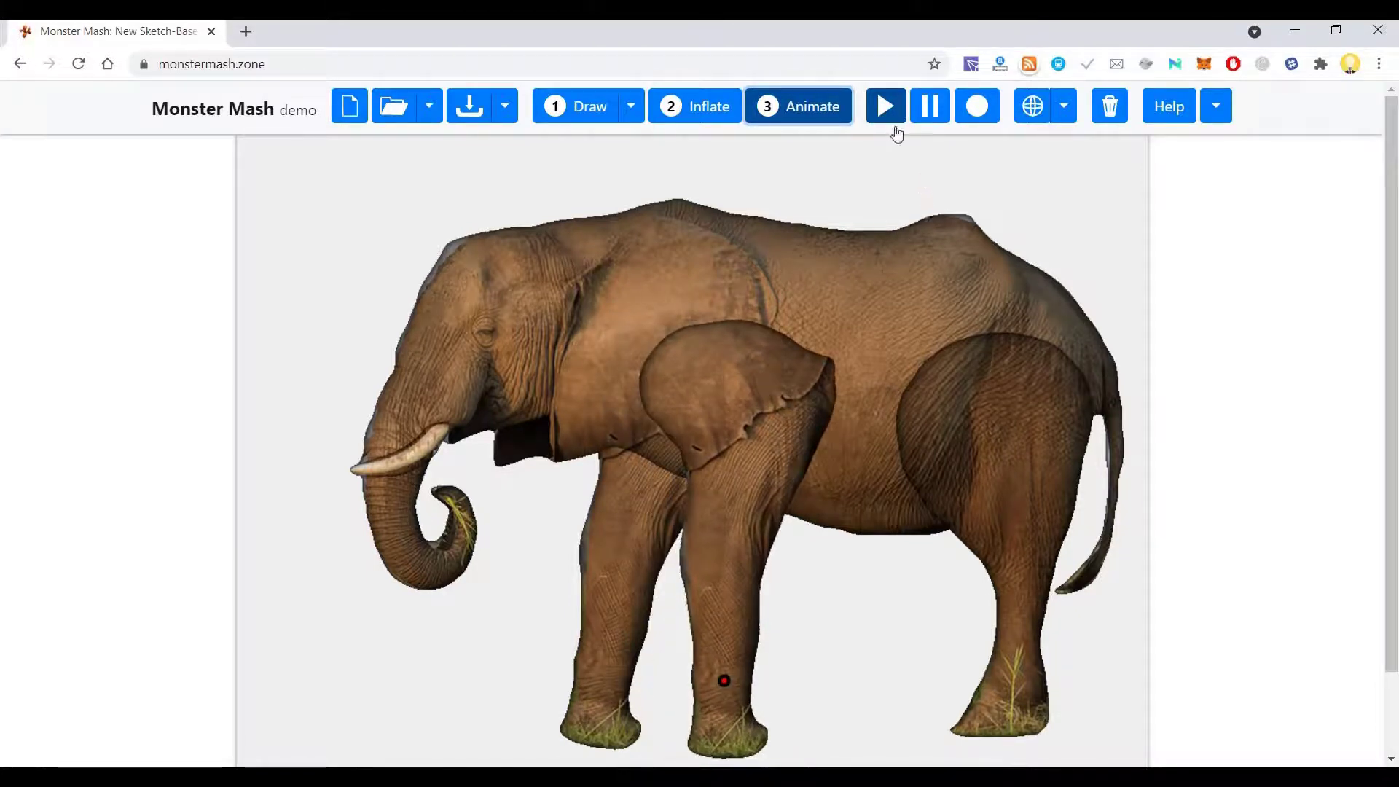
Reset the view, go back to Draw, re-inflate the sketch, and return to Animate mode
left_click(1064, 106)
left_click(1049, 144)
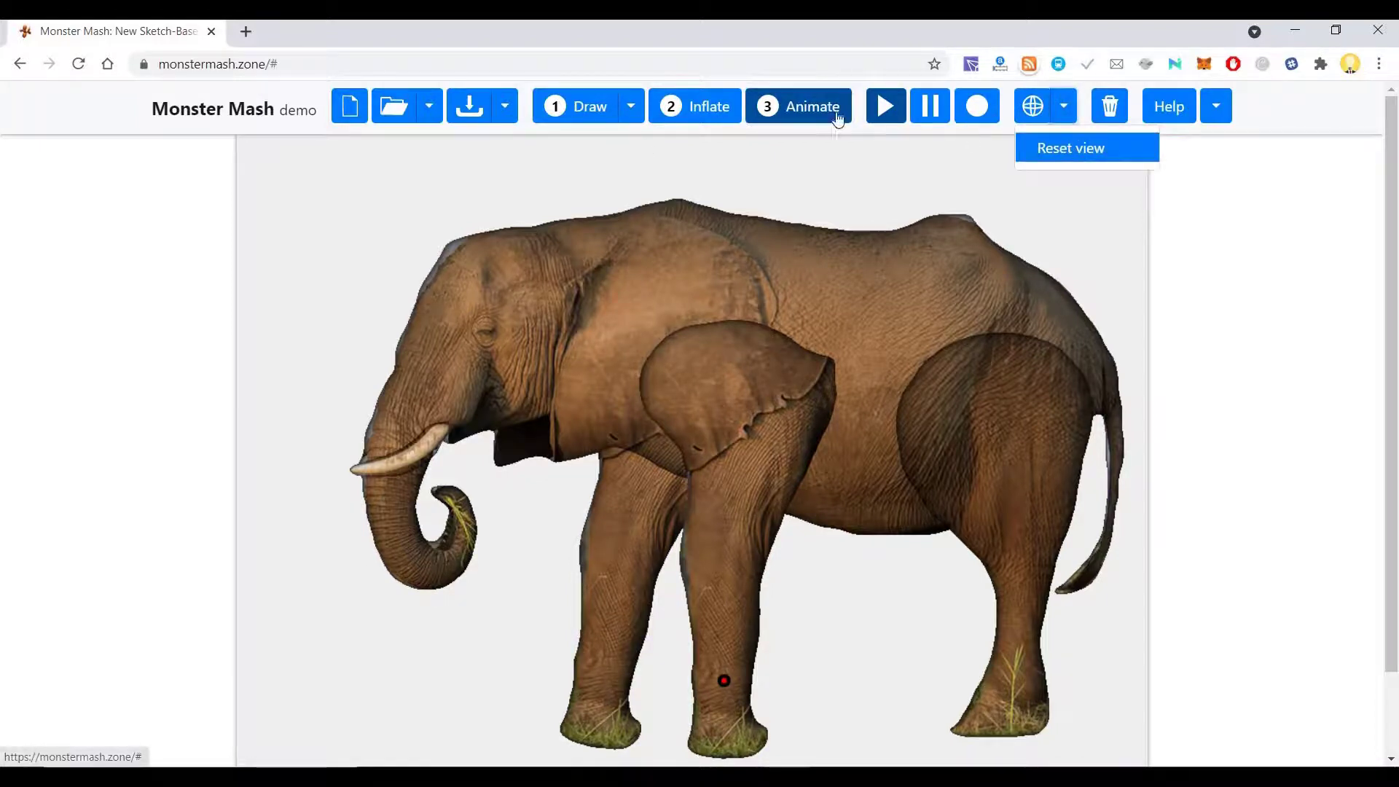
left_click(708, 112)
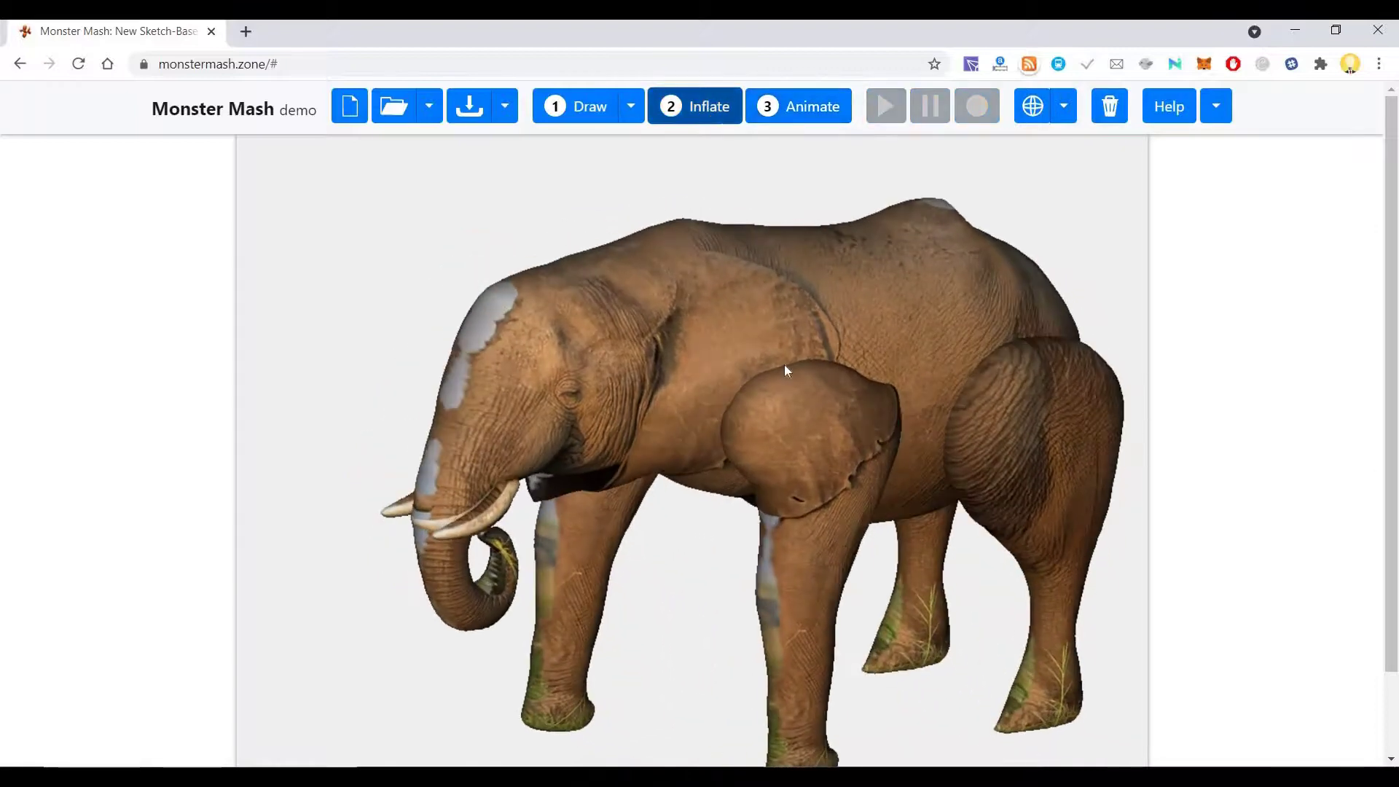
left_click(594, 108)
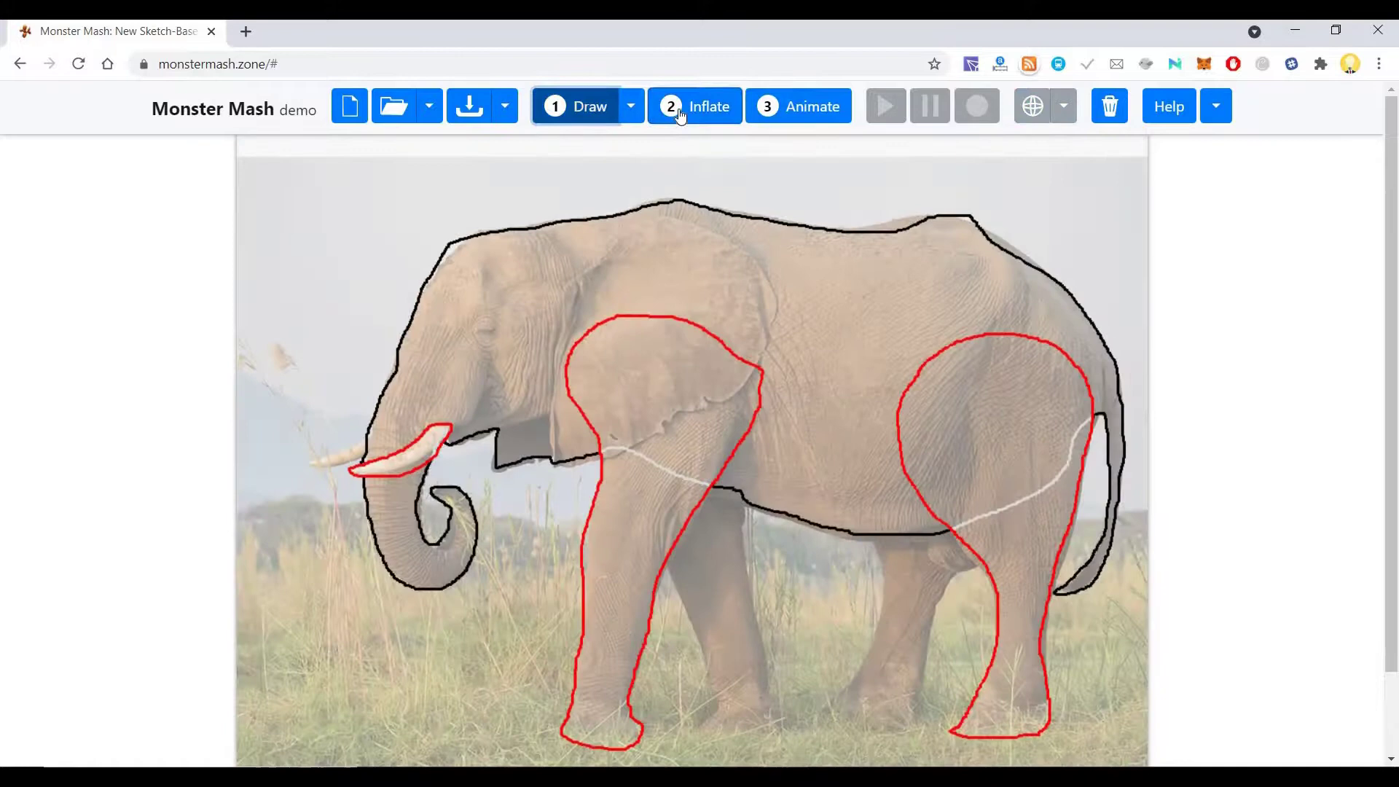
left_click(680, 116)
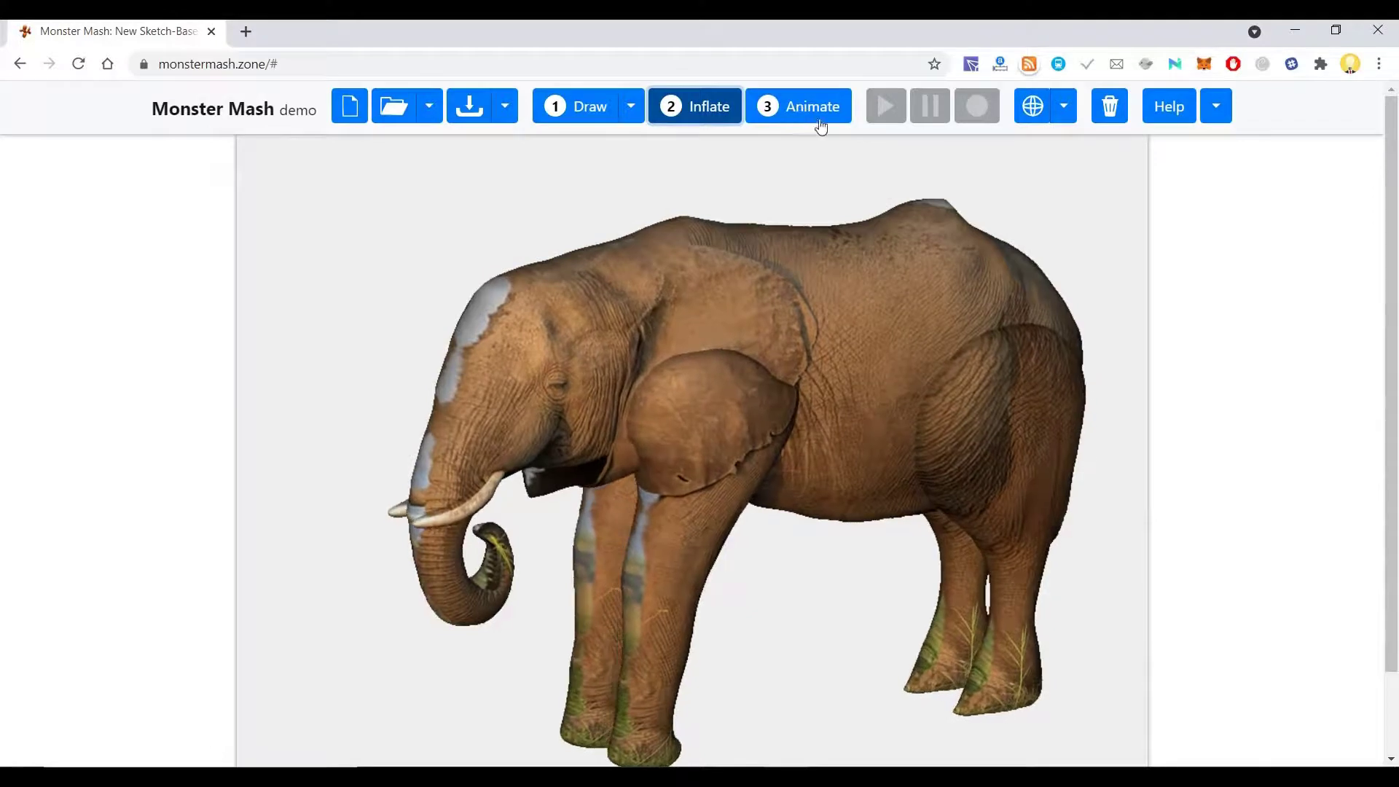
left_click(821, 127)
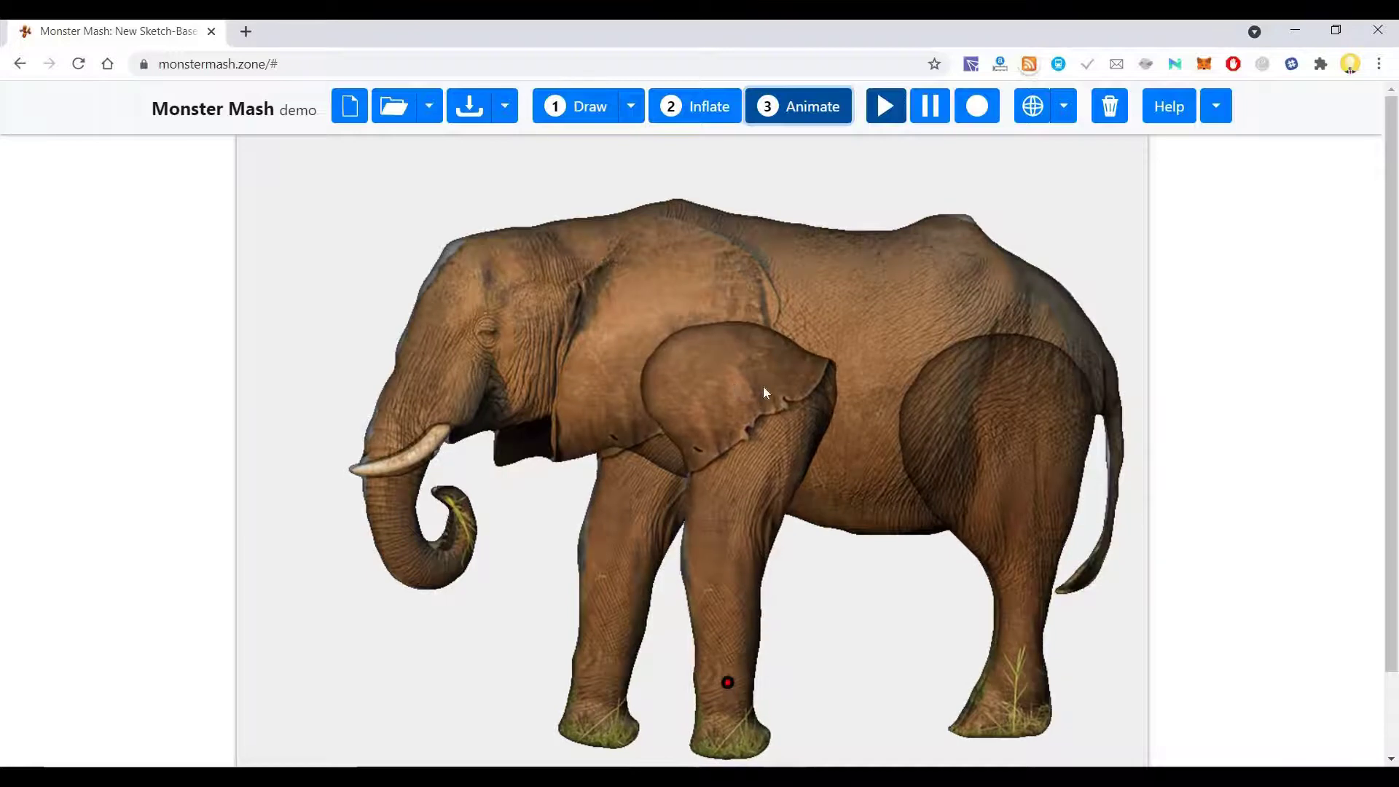
Add two ear pins, pose the front foot, and pin the hind foot and drag it forward
left_click(733, 383)
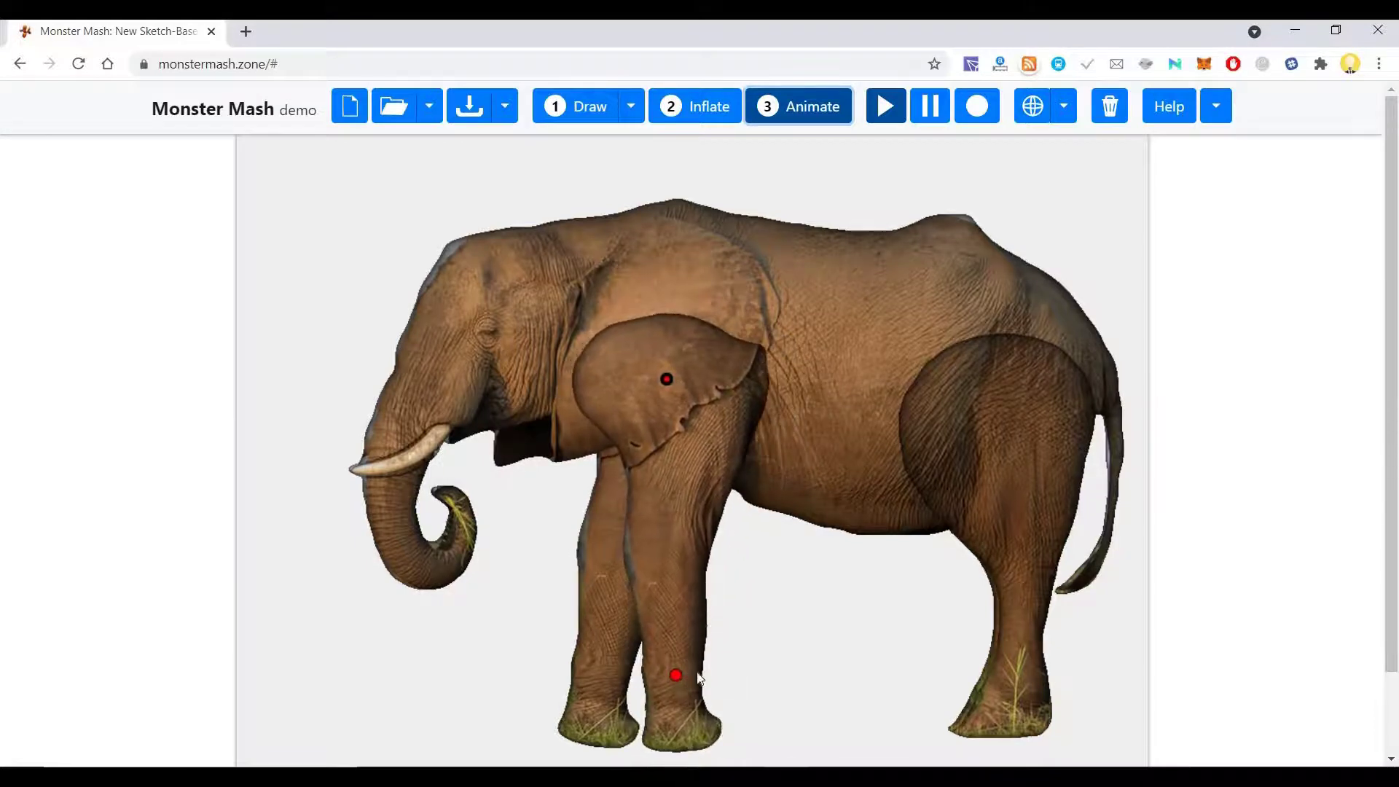
left_click_drag(741, 676, 739, 675)
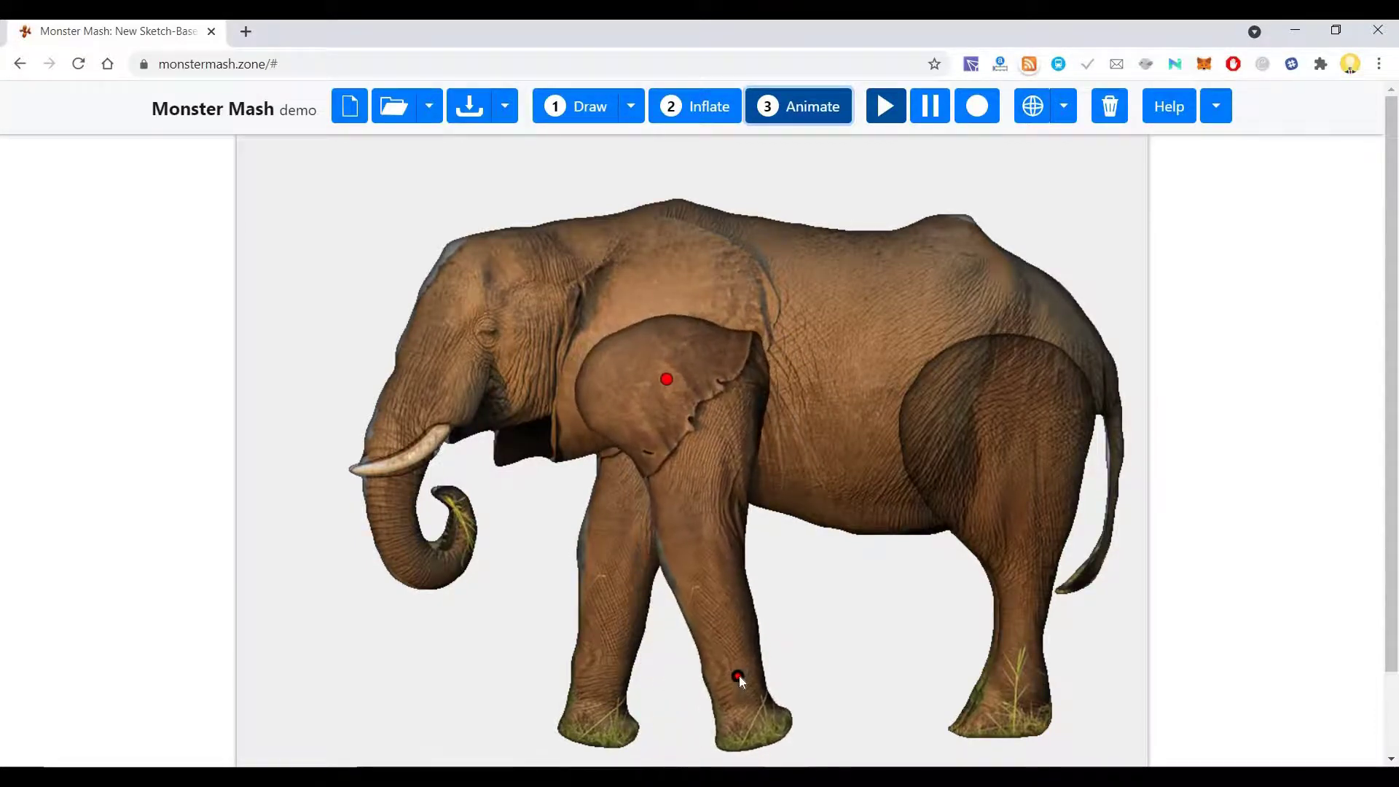
left_click(713, 369)
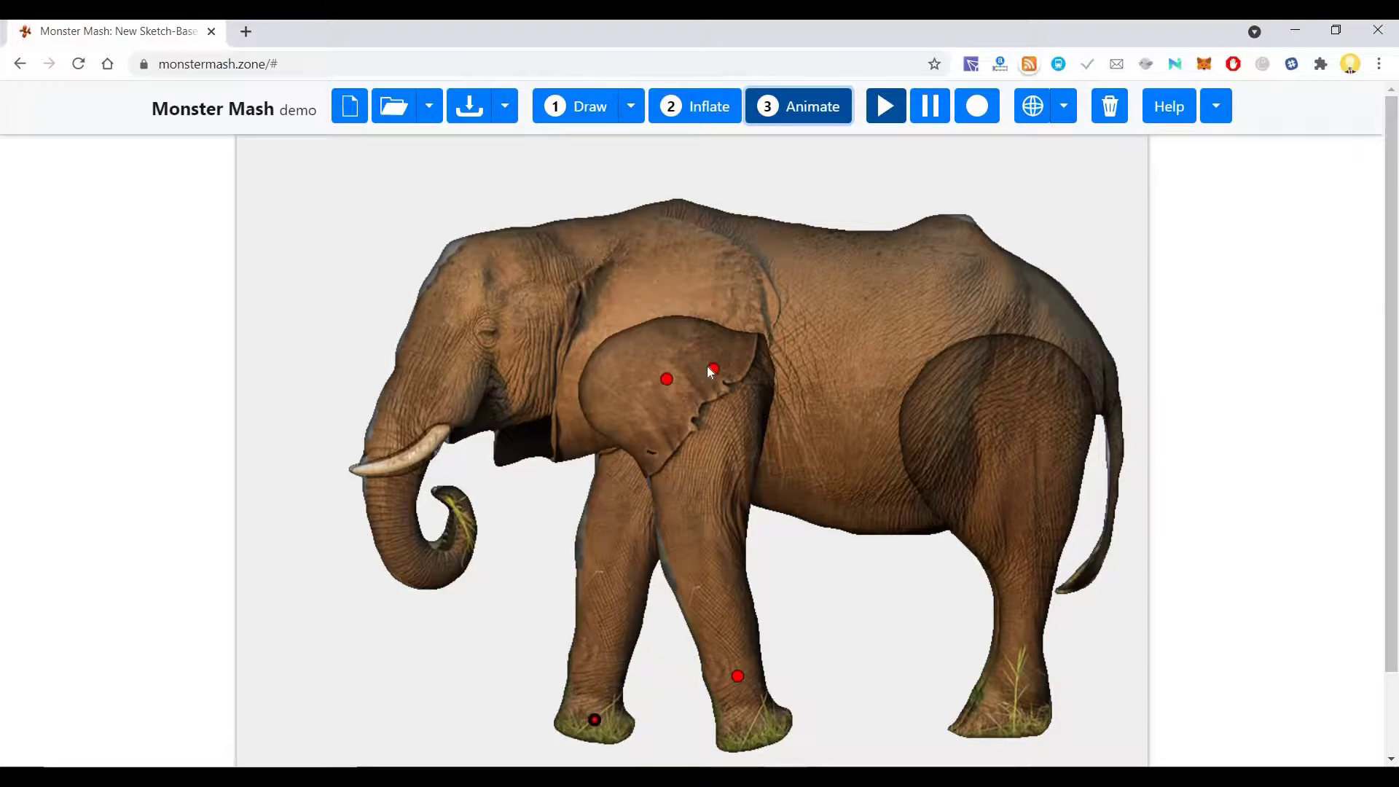
left_click_drag(588, 724, 582, 723)
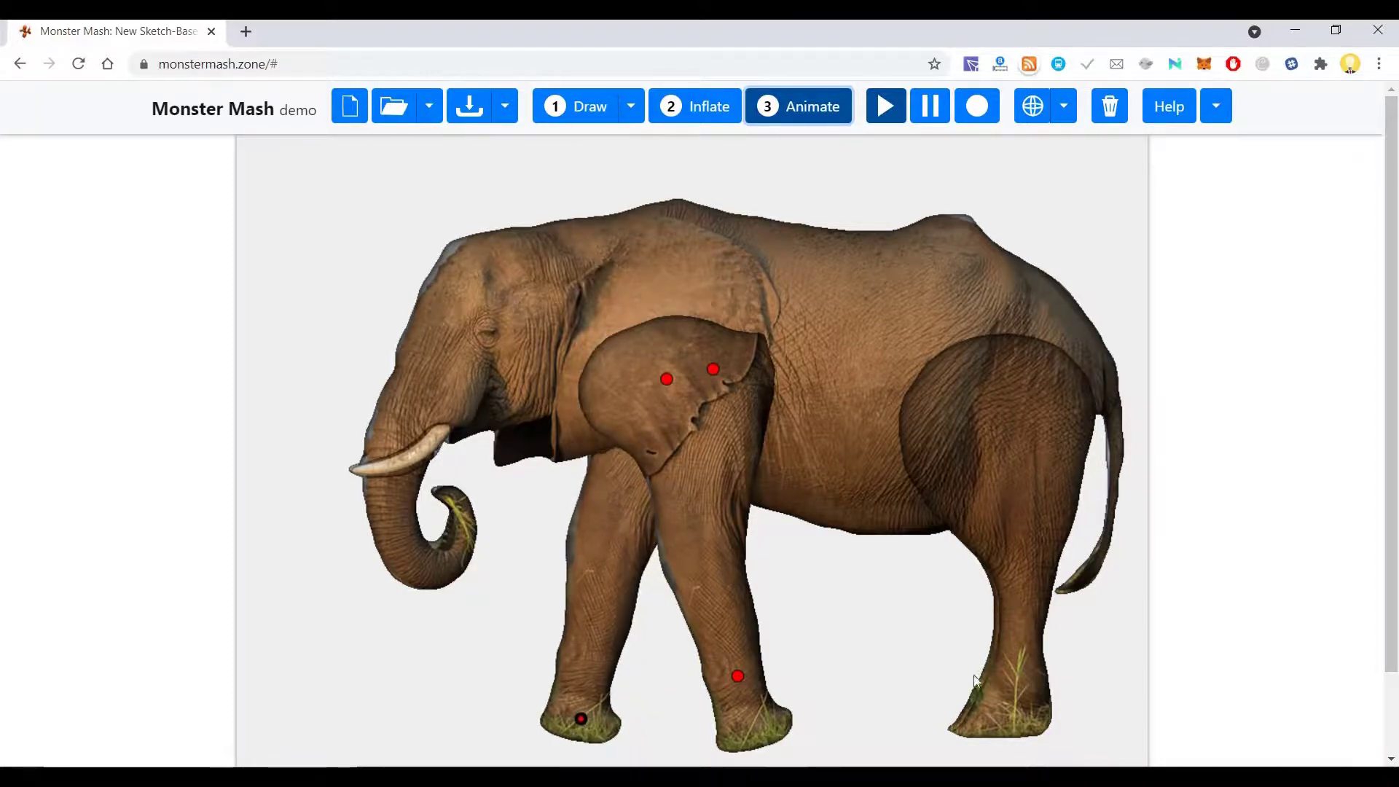
left_click(960, 712)
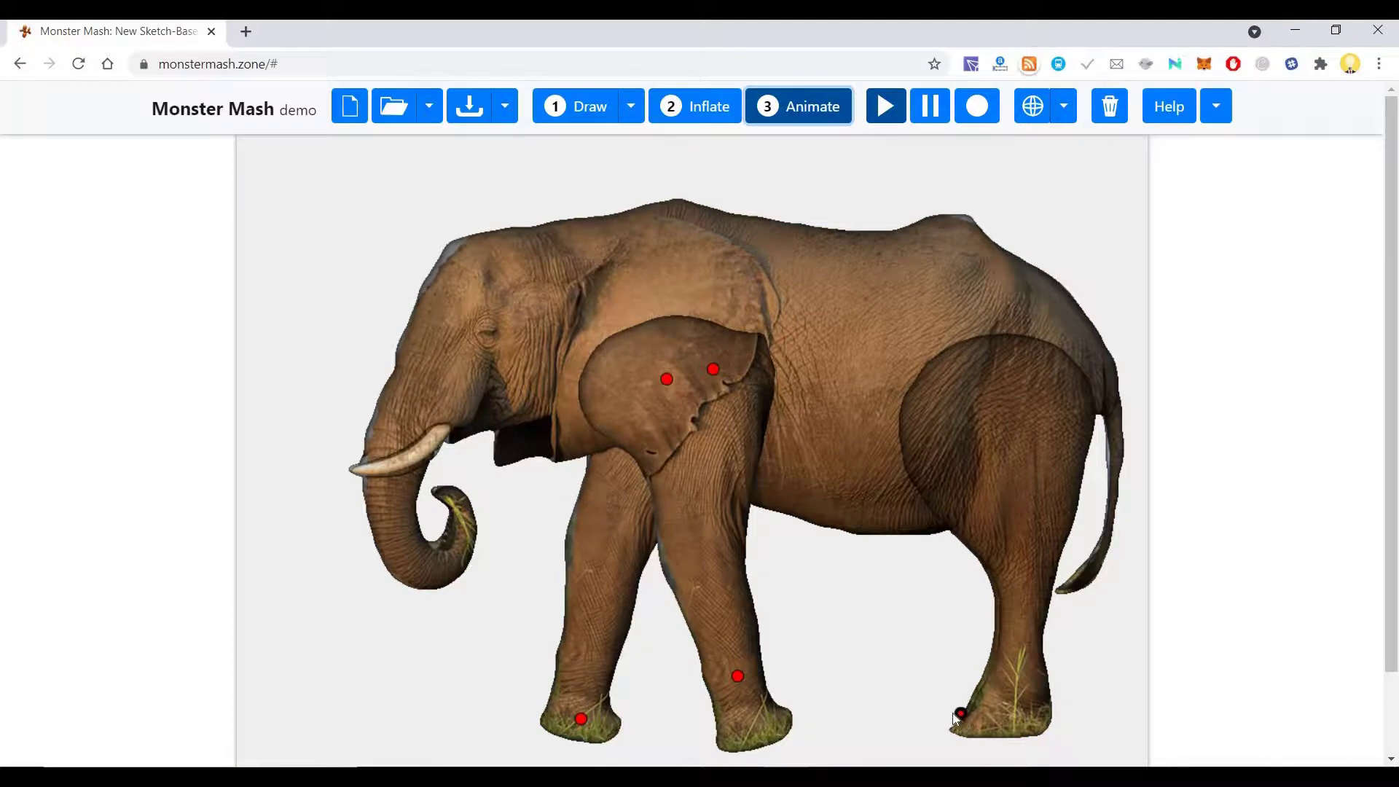
left_click_drag(938, 712, 854, 697)
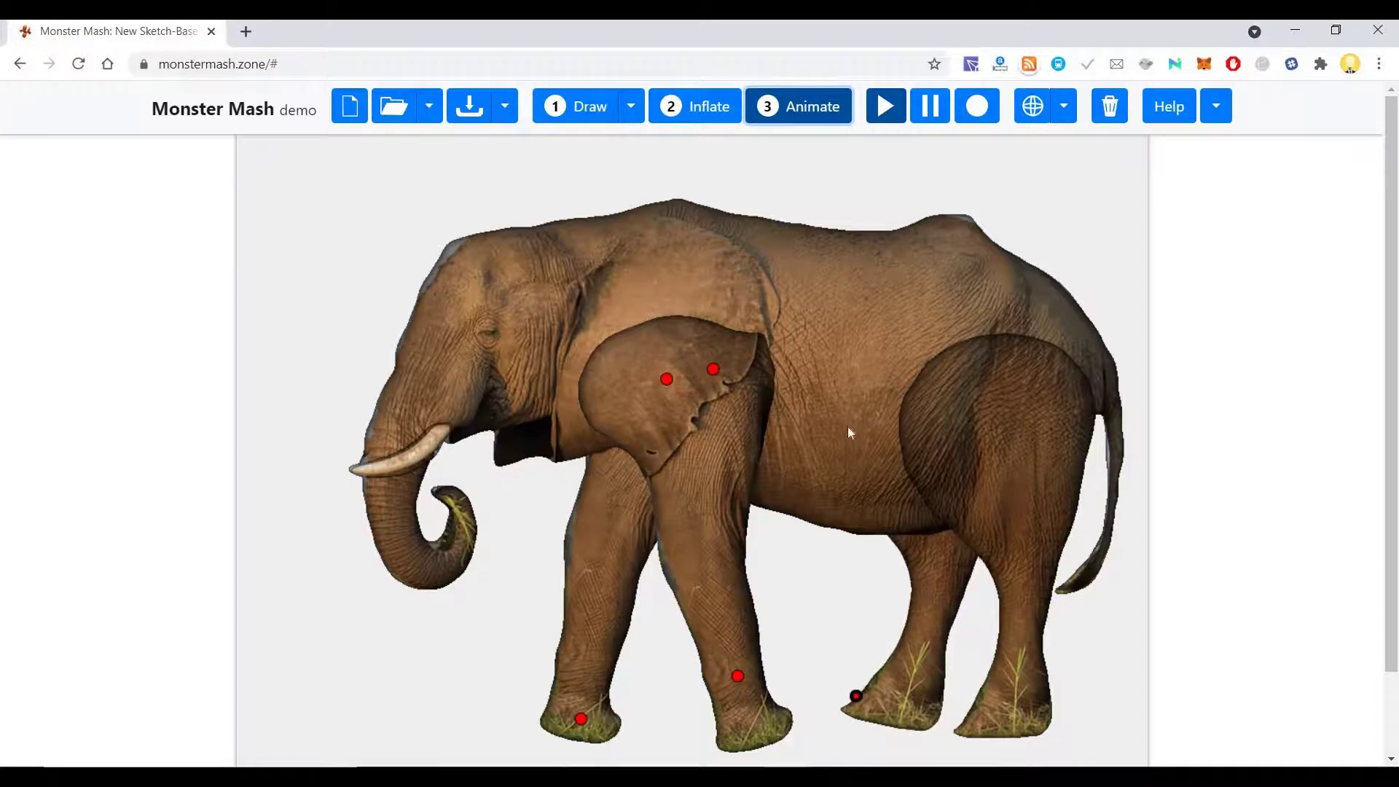
Record the front foot swinging left, shift the hind foot right, pin the thigh, and play back
left_click(977, 114)
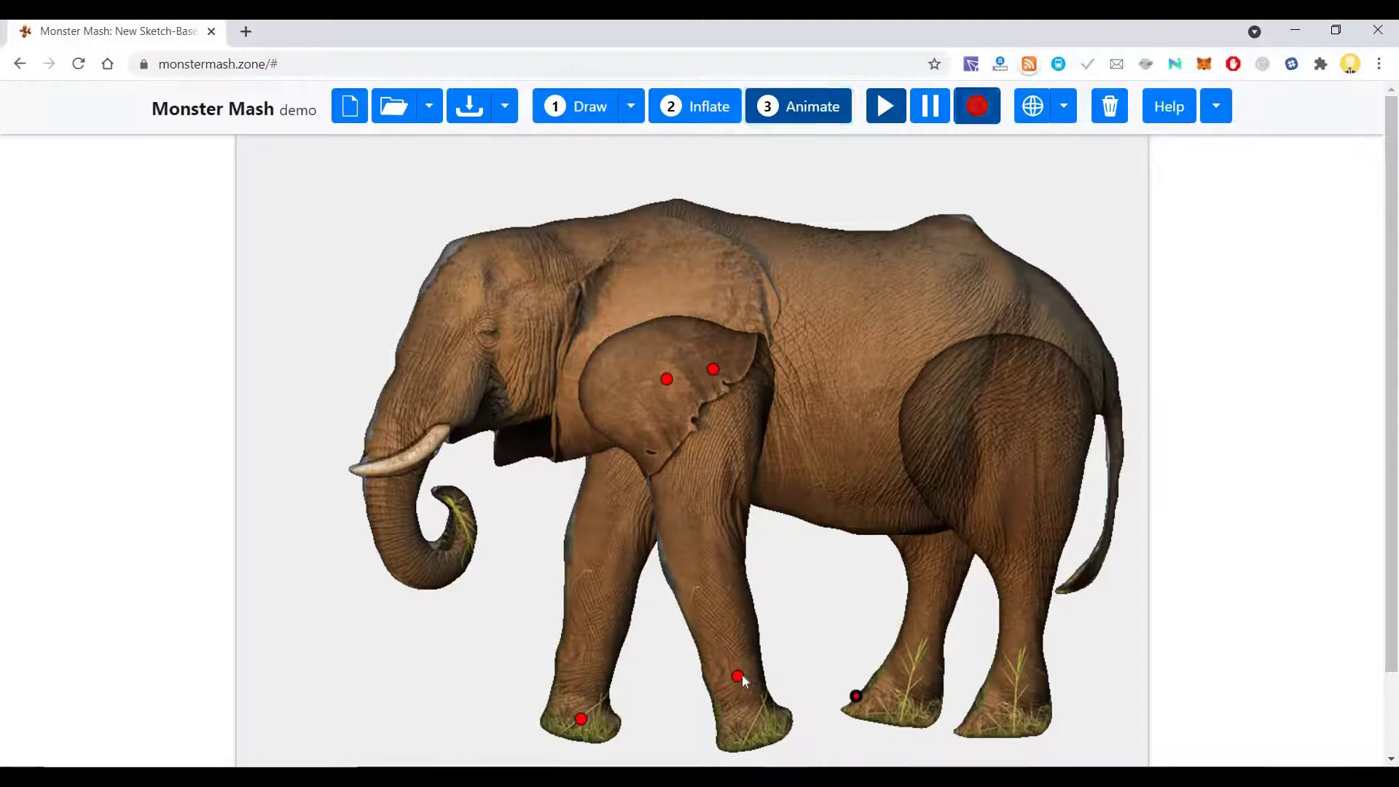
left_click_drag(737, 676, 583, 657)
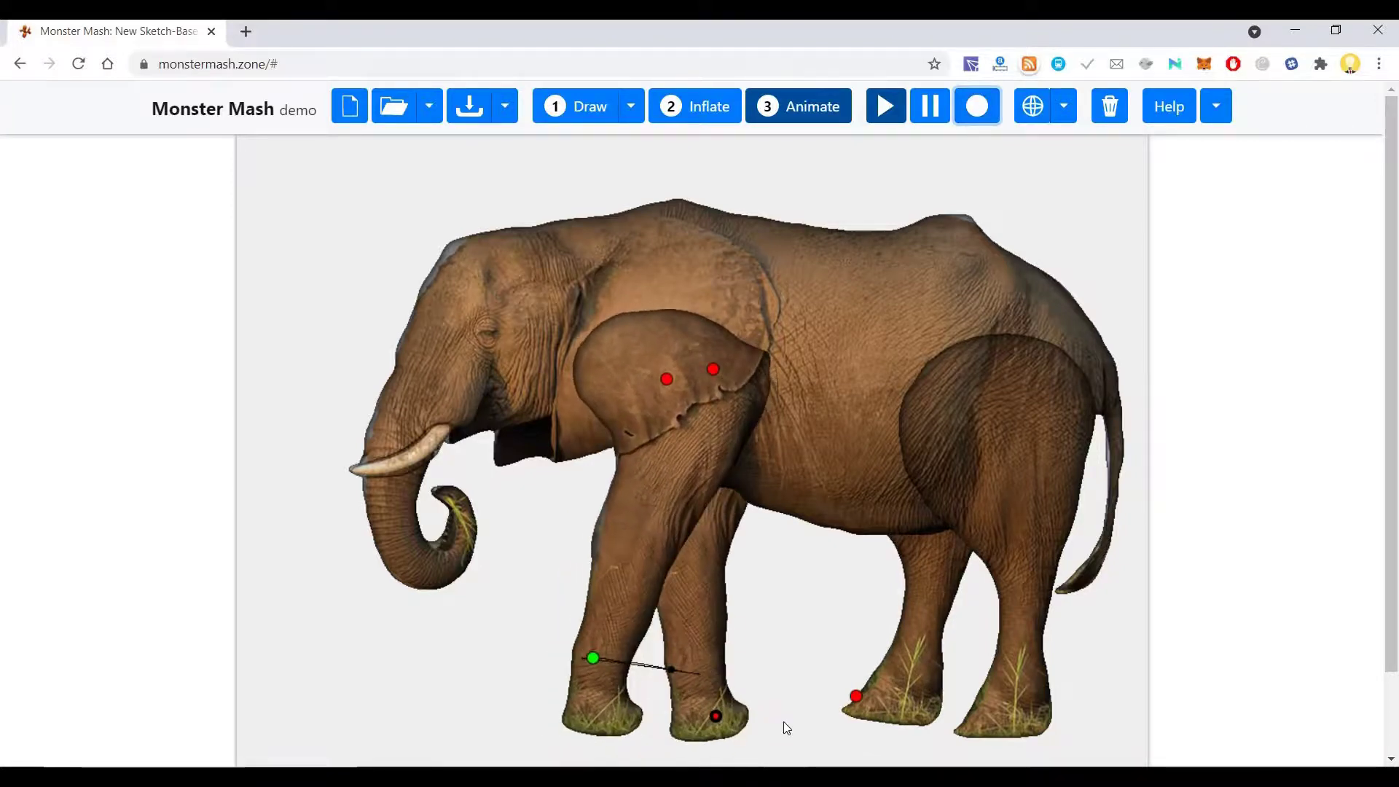
left_click_drag(857, 701, 1020, 723)
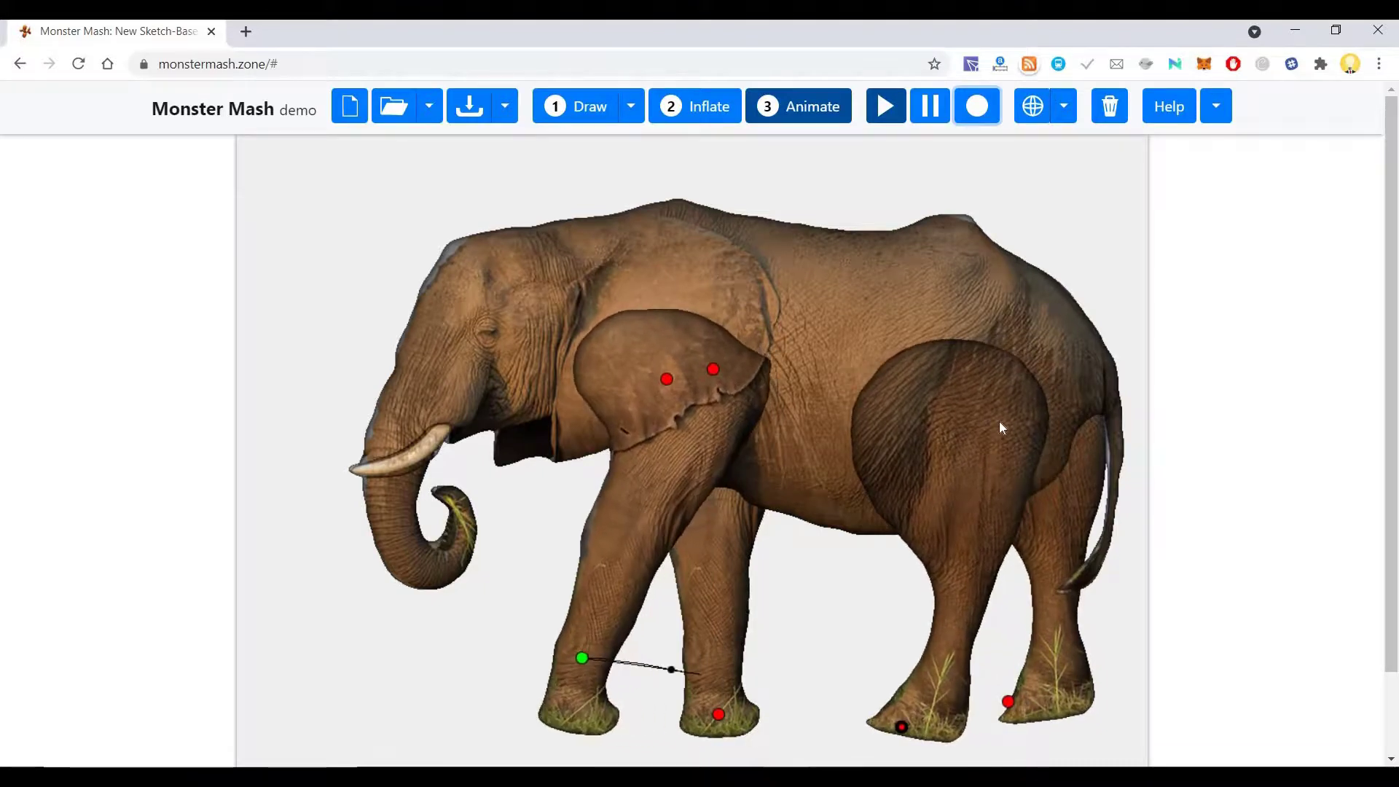
left_click(999, 423)
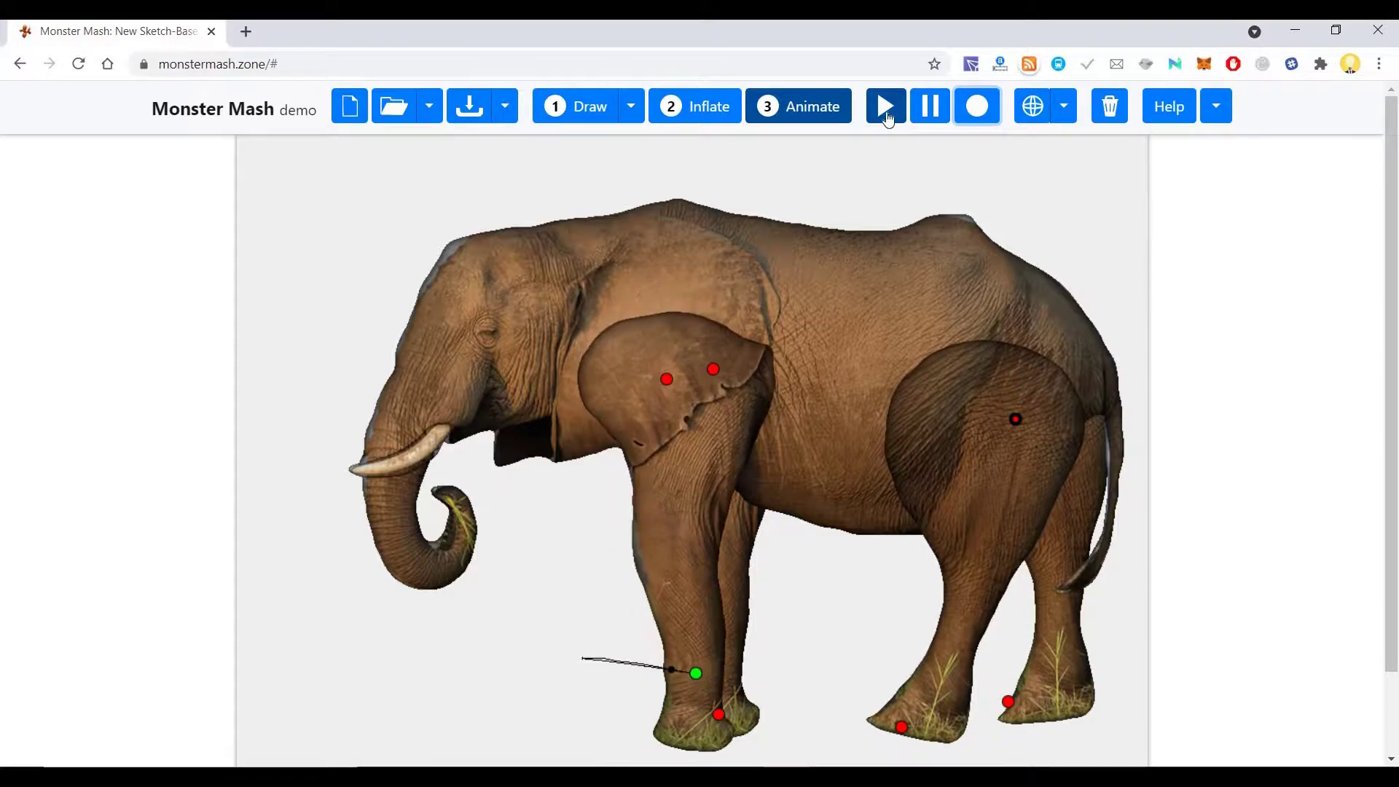
left_click(928, 113)
left_click(886, 110)
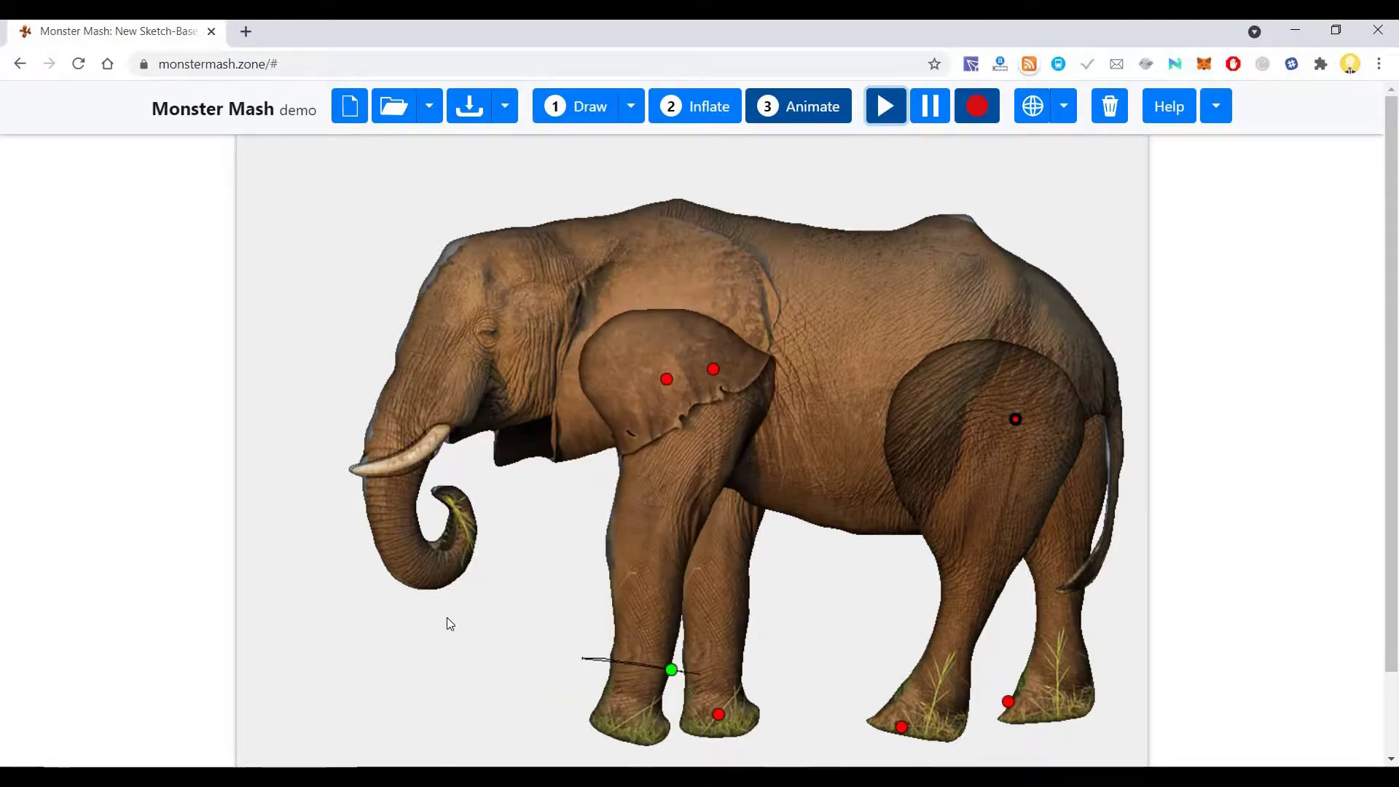
right_click_drag(517, 626, 991, 625)
right_click_drag(901, 623, 753, 477)
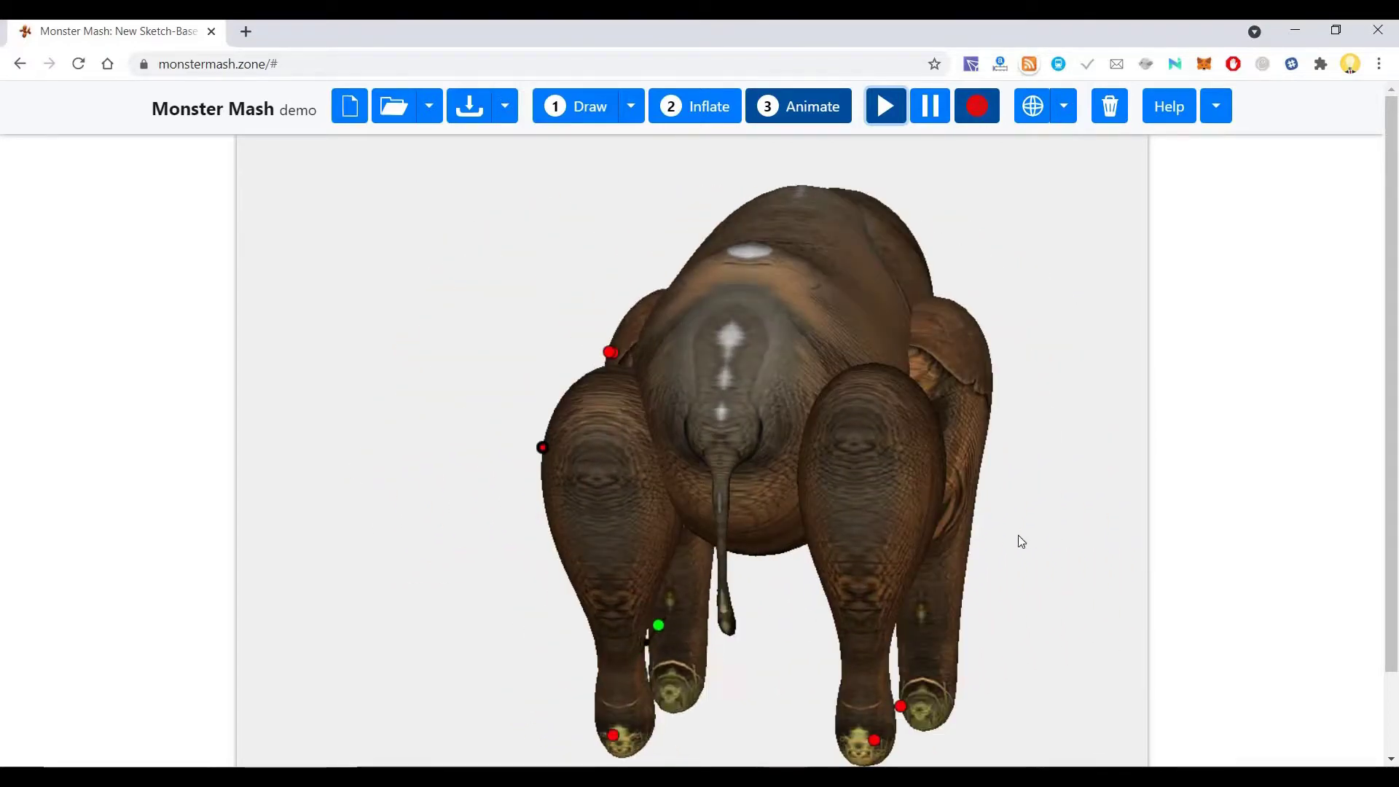
right_click_drag(965, 540, 624, 516)
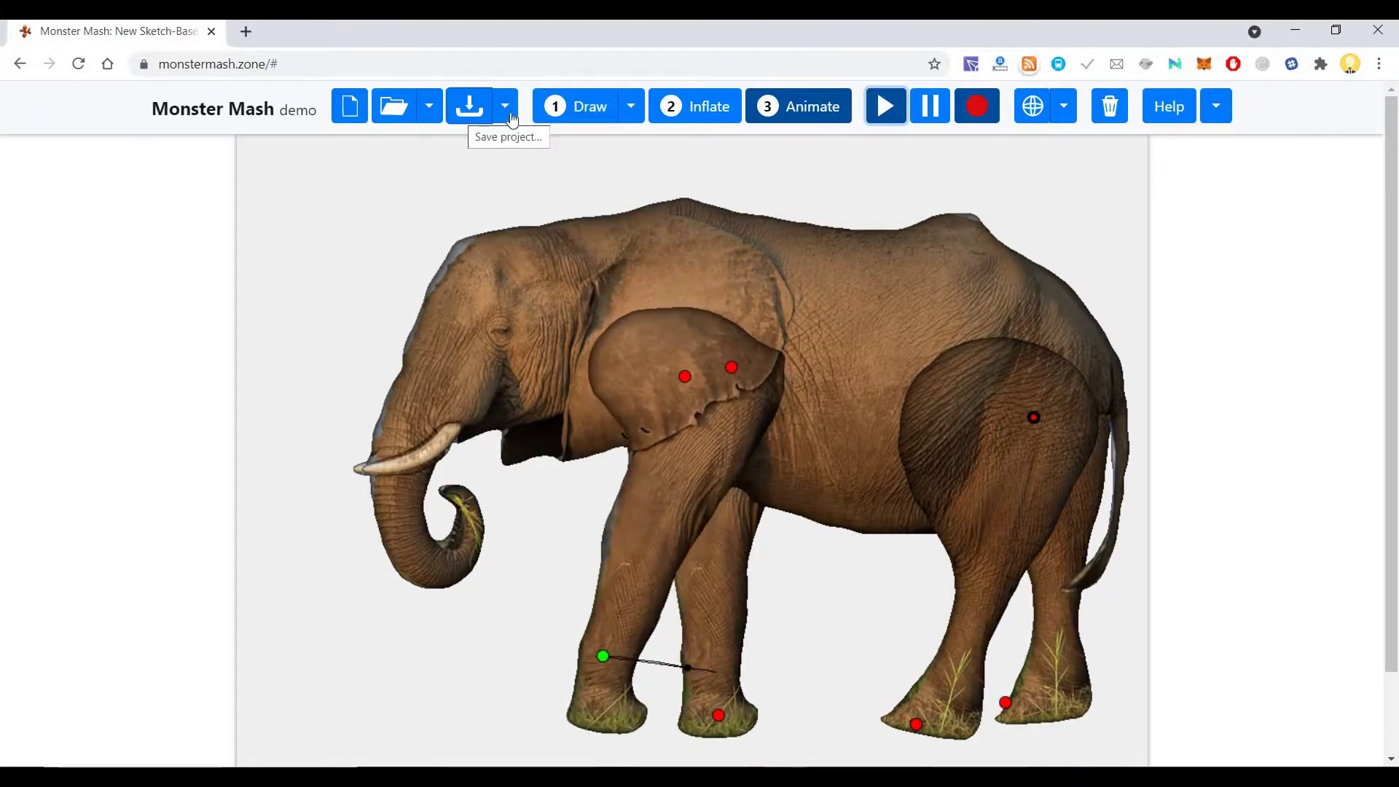
left_click(505, 110)
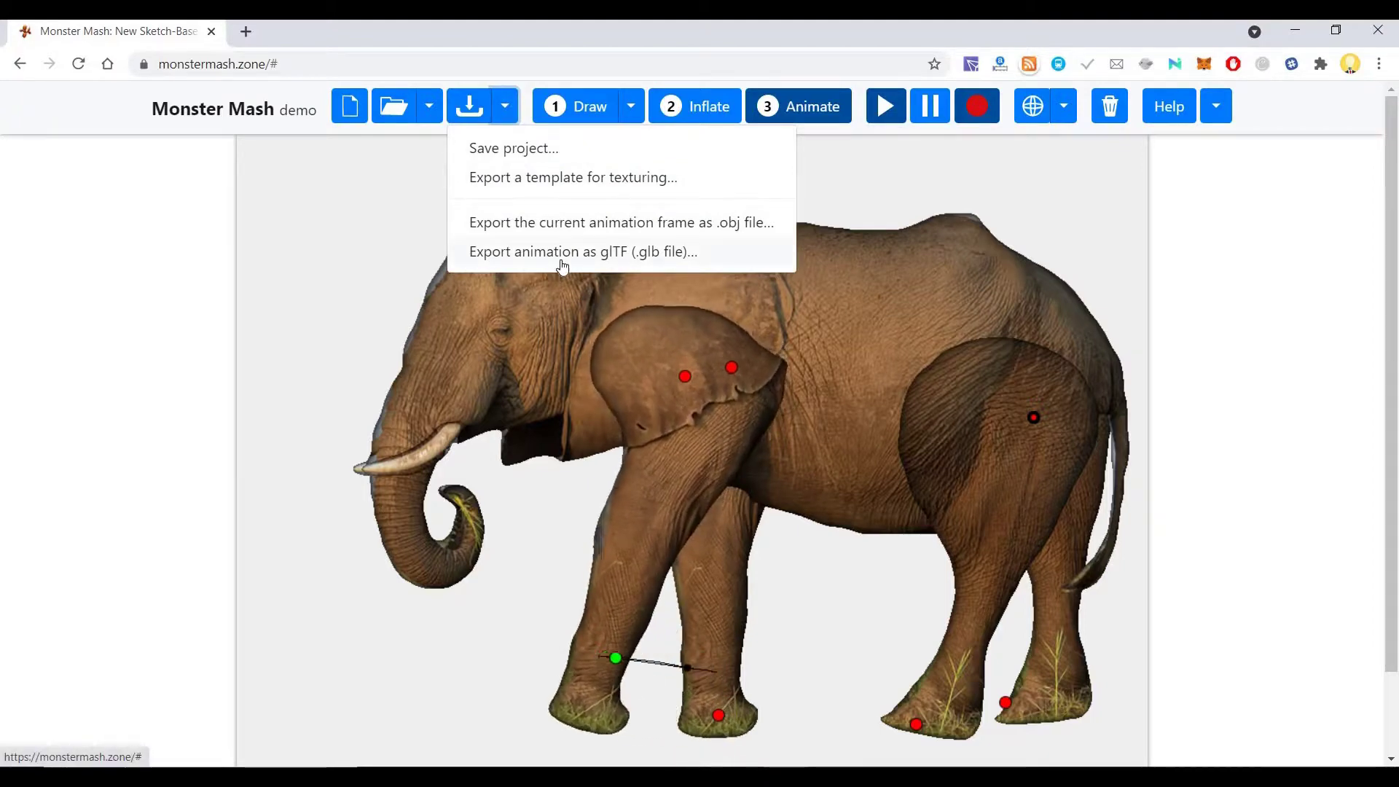
left_click(1236, 271)
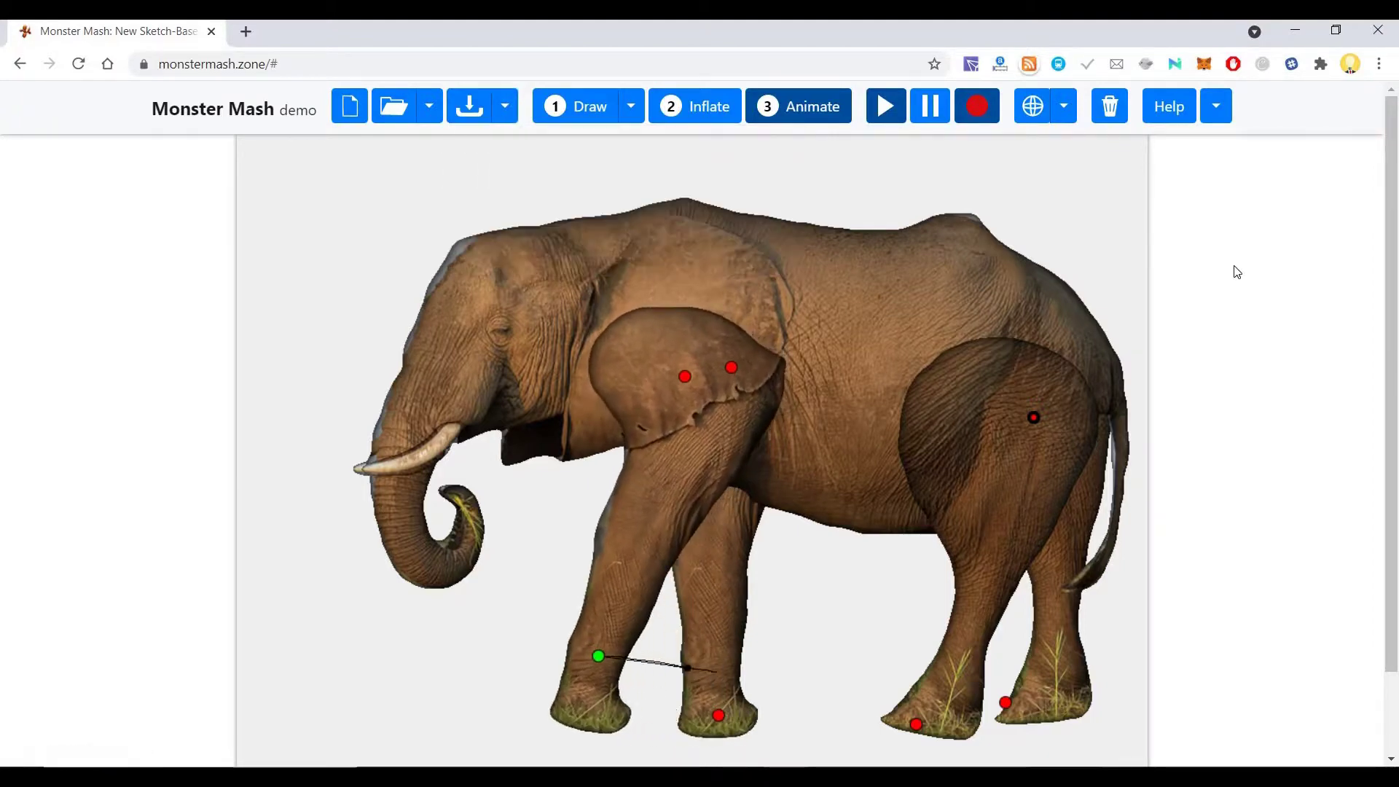